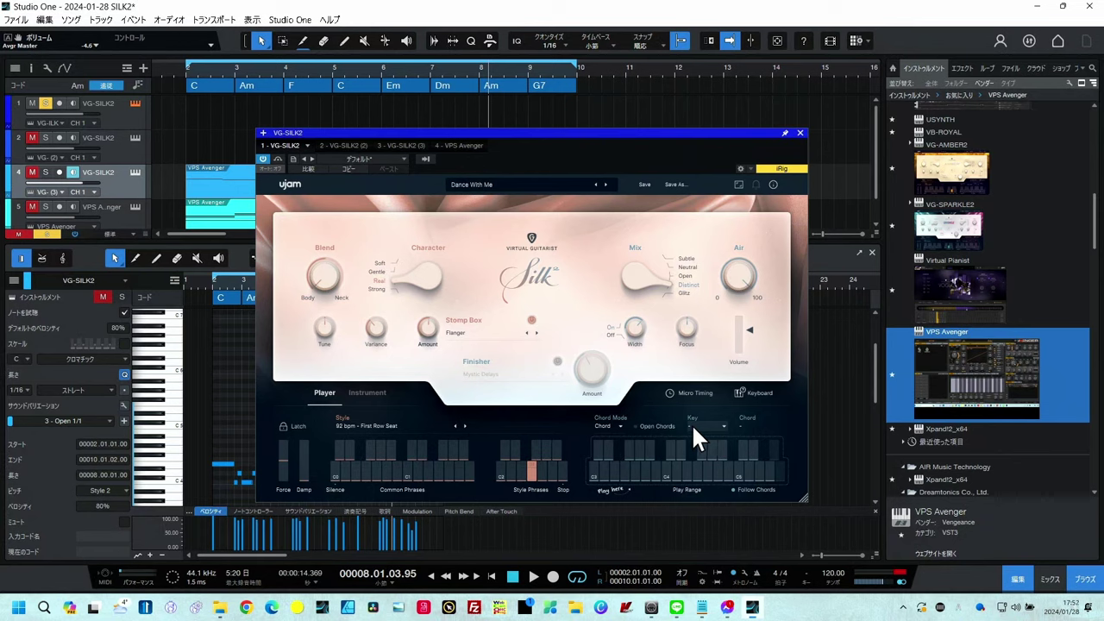
# Step: Find the VG-SILK2 instrument among the UJAM plug-ins in the browser and select its VST3 entry
pyautogui.scroll(5, 940, 330)
pyautogui.click(942, 331)
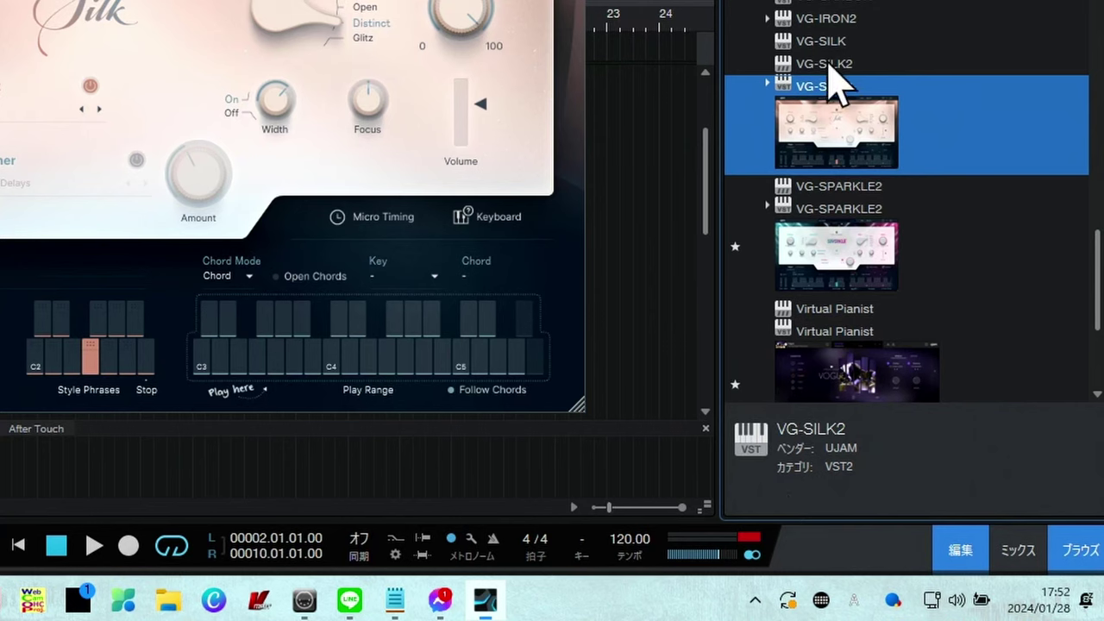
pyautogui.click(857, 66)
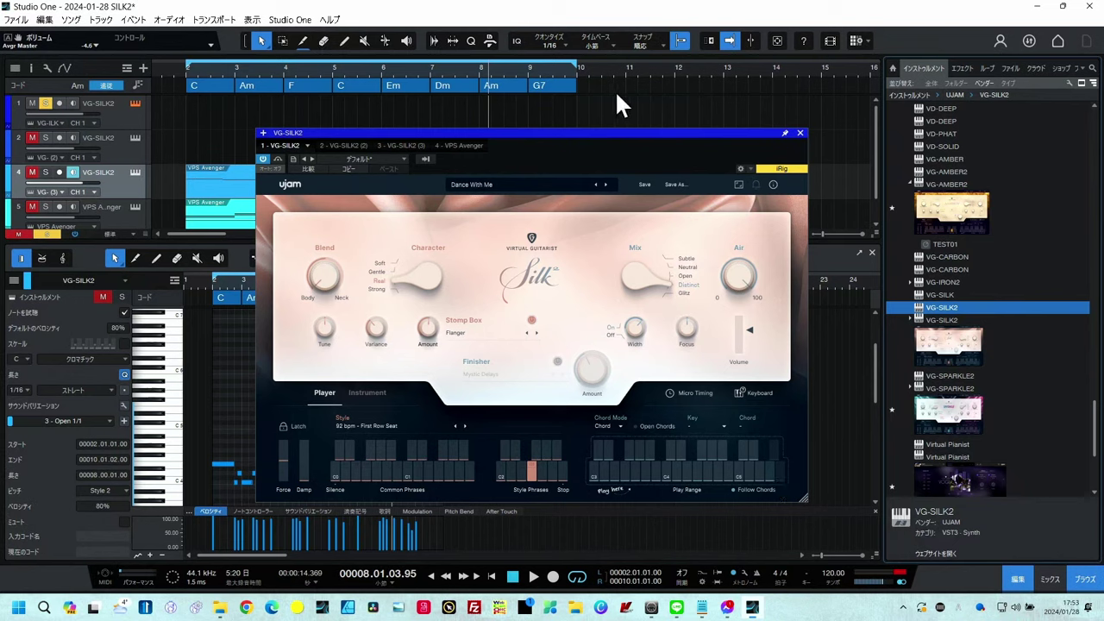
# Step: Select the whole C–Am–F–C–Em–Dm–Am–G7 progression on the chord track and place it as note events on the first VG-SILK2 track from bar 2
pyautogui.moveTo(616, 89); pyautogui.dragTo(191, 86)
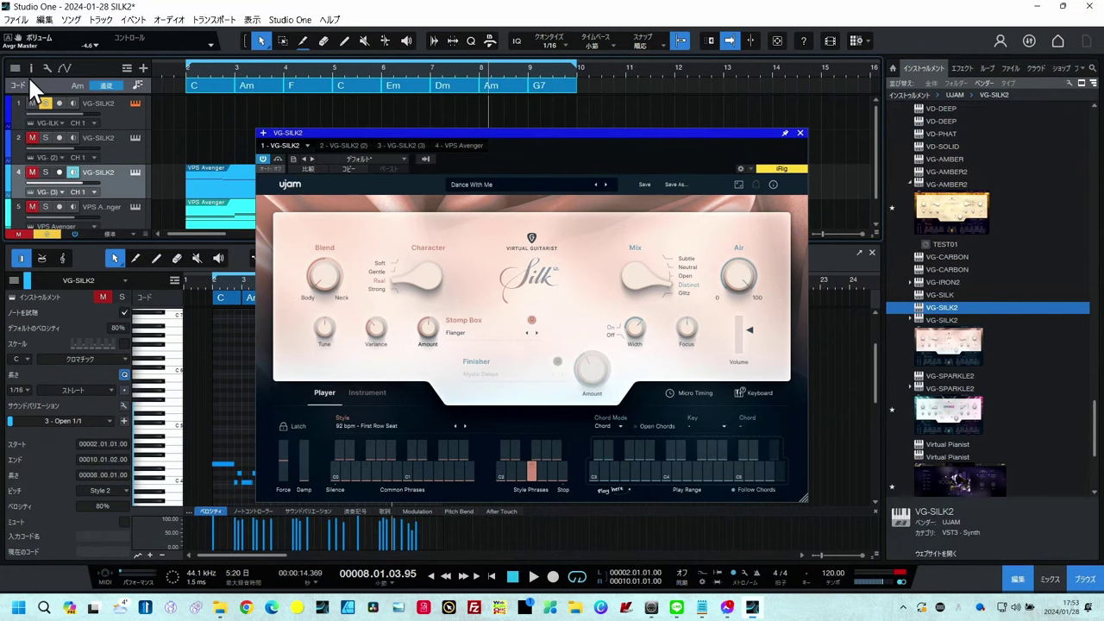
pyautogui.click(31, 67)
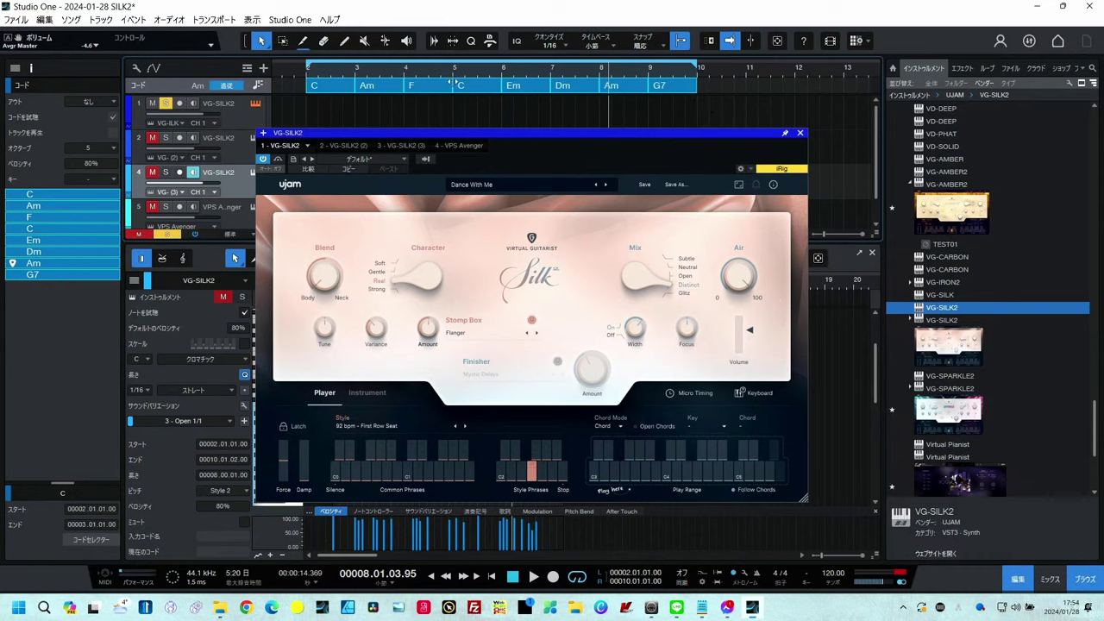
pyautogui.moveTo(338, 87); pyautogui.dragTo(336, 112)
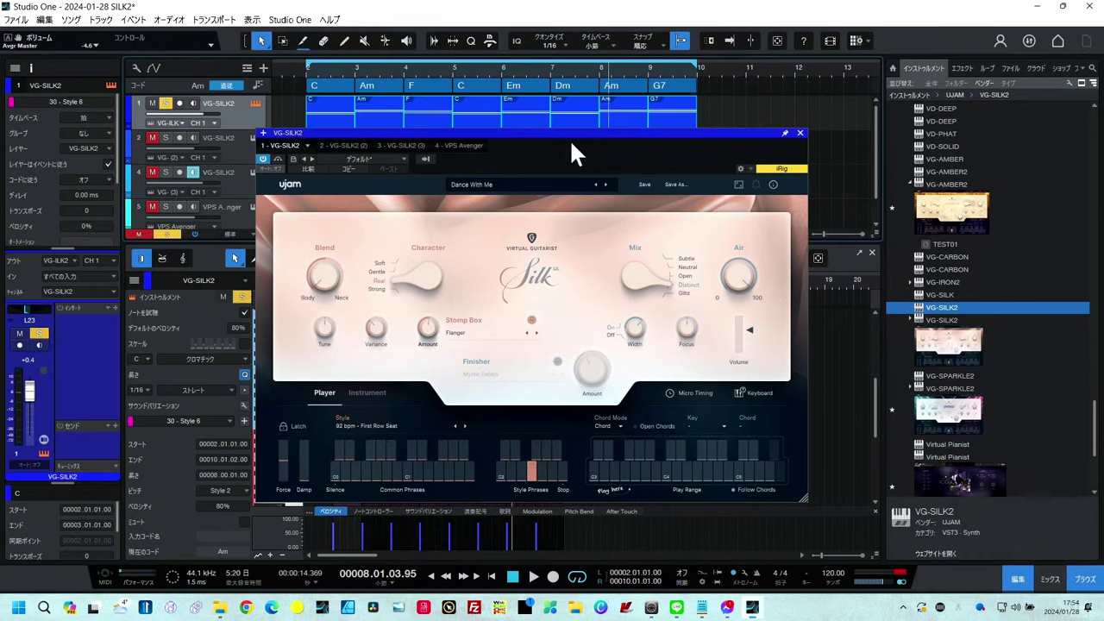
# Step: Close the VG-SILK2 window, select the Am event, examine the chord notes and the key-switch range below C3, and play the part
pyautogui.click(799, 133)
pyautogui.click(389, 123)
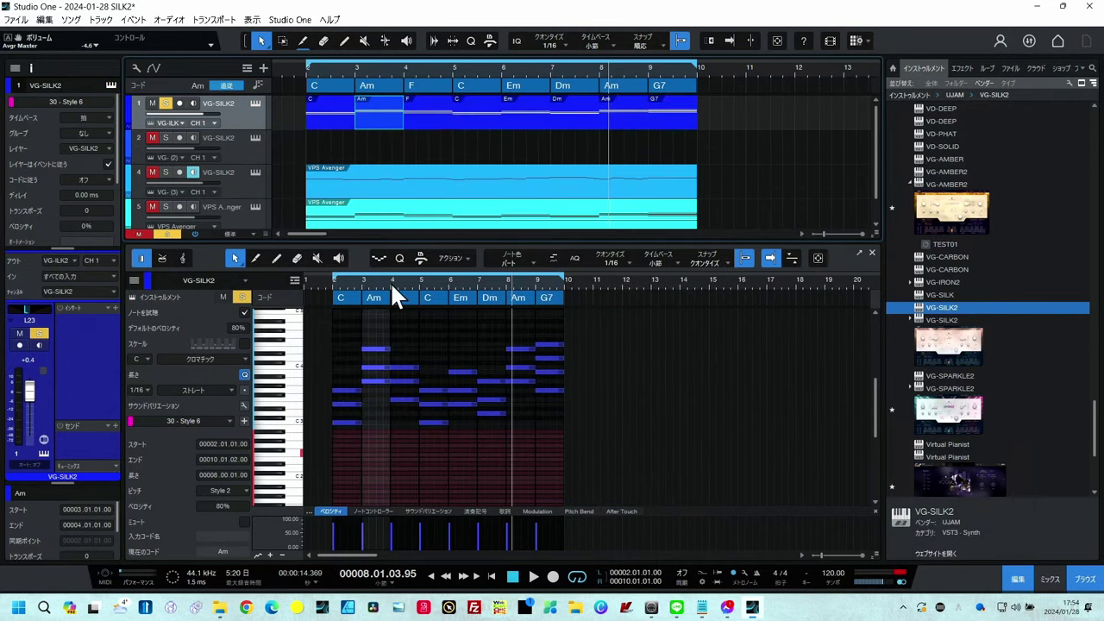
pyautogui.scroll(3, 311, 284)
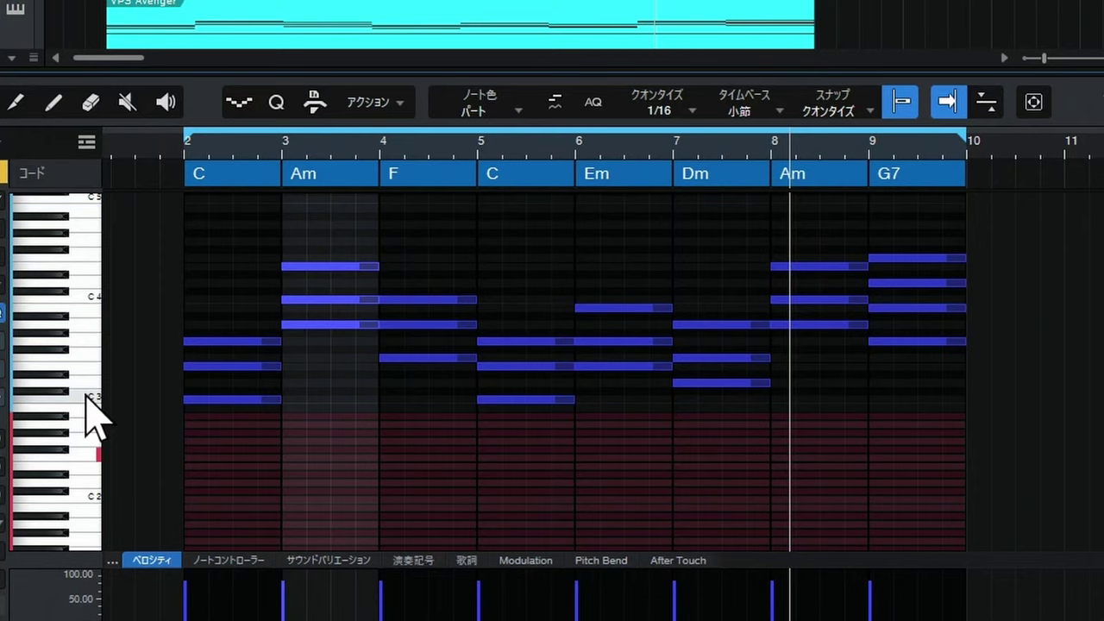
pyautogui.scroll(2, 300, 430)
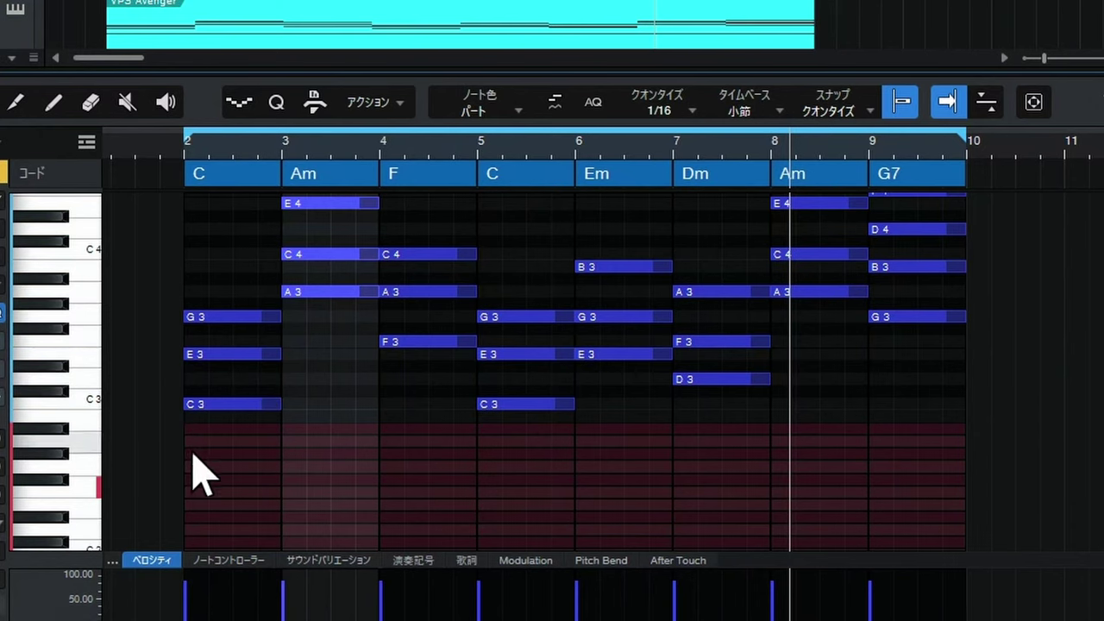
pyautogui.scroll(-3, 602, 545)
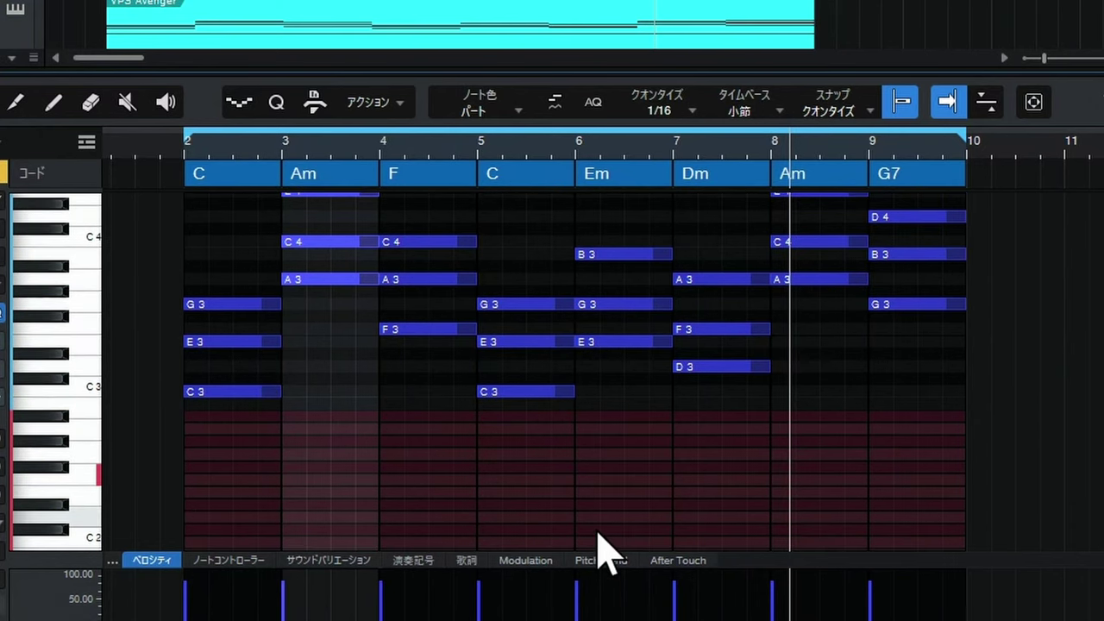
pyautogui.scroll(-1, 621, 475)
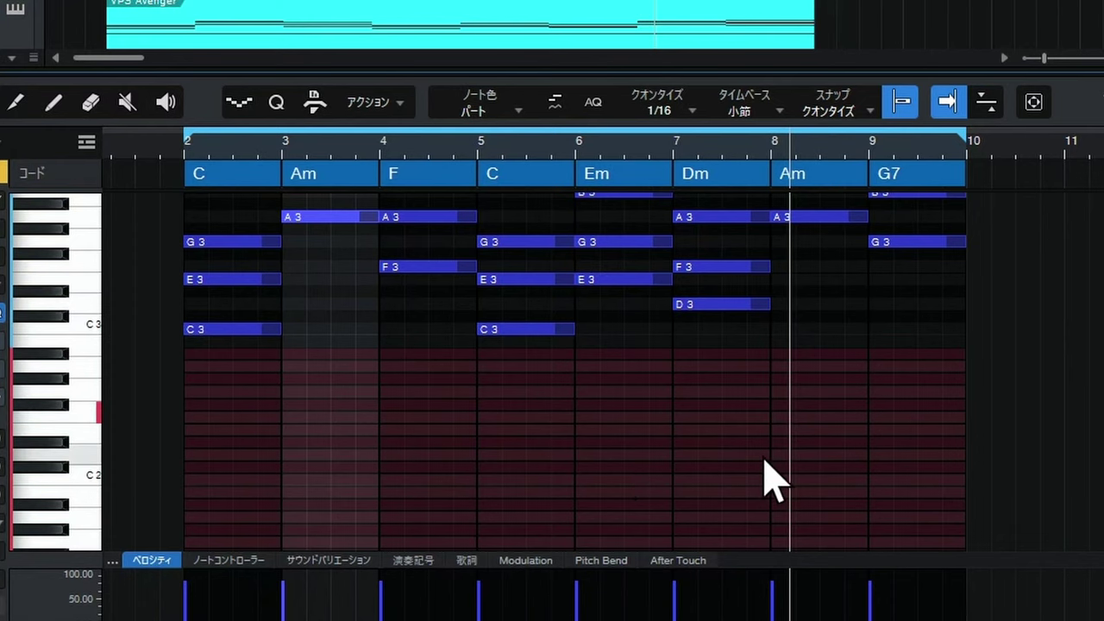
pyautogui.scroll(2, 667, 491)
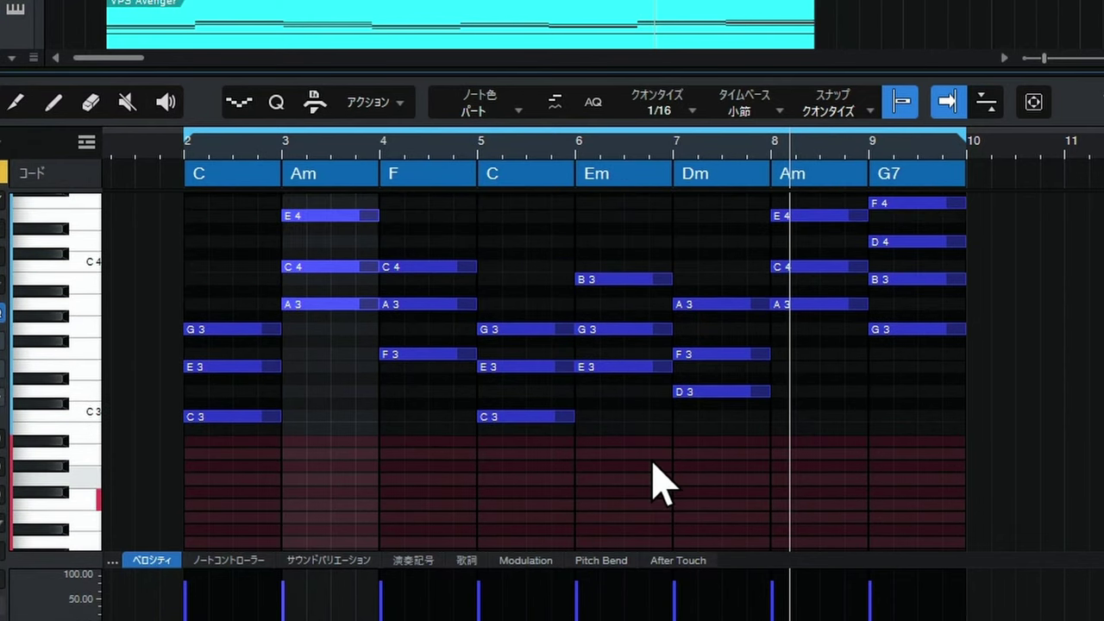
pyautogui.scroll(1, 660, 487)
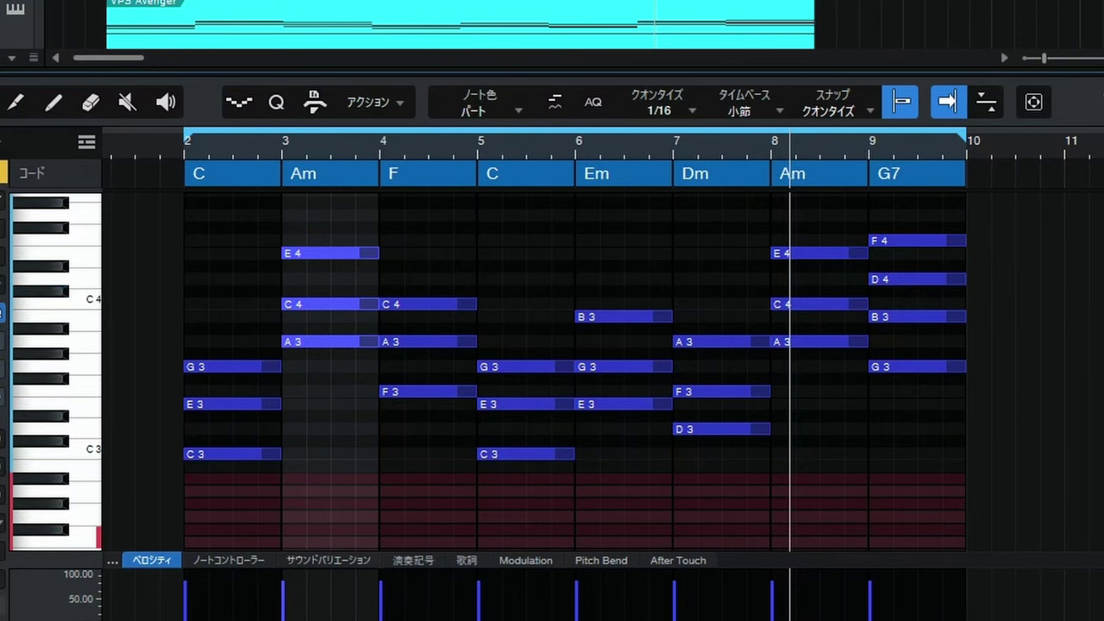
pyautogui.press('space')
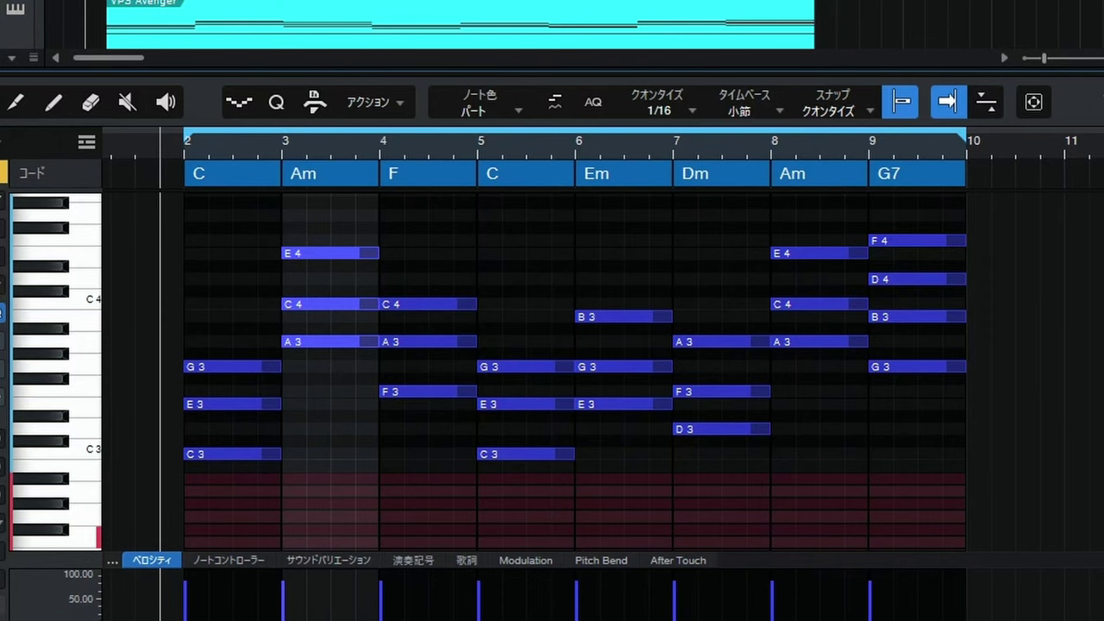
pyautogui.press('space')
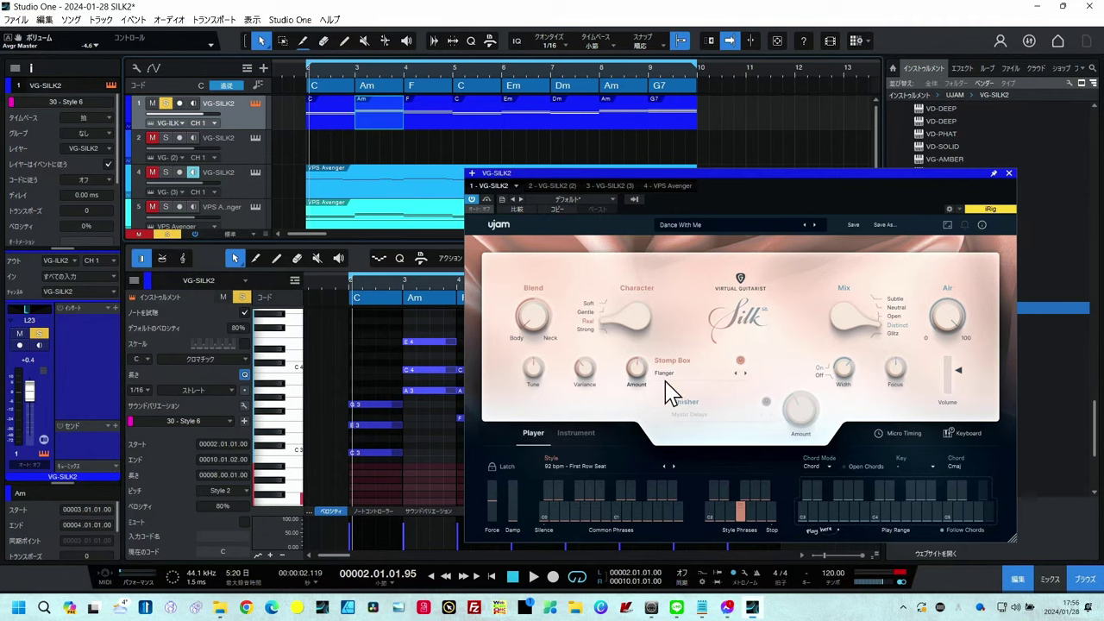
# Step: Switch off VG-SILK2's Stomp Box effect and audition the progression from just before bar 2
pyautogui.click(741, 361)
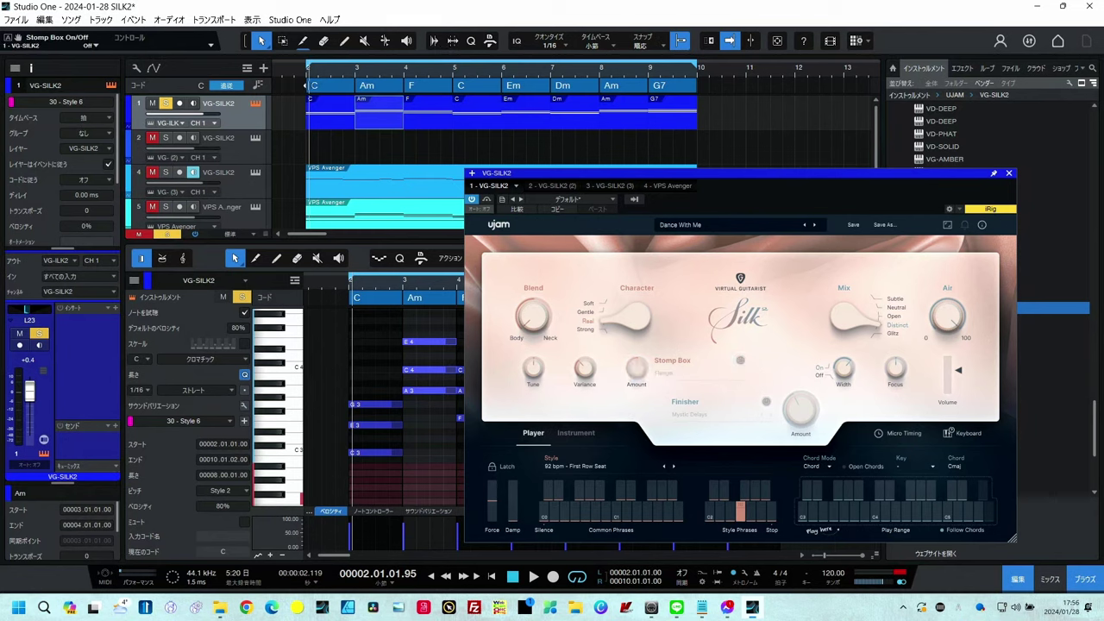
pyautogui.click(298, 65)
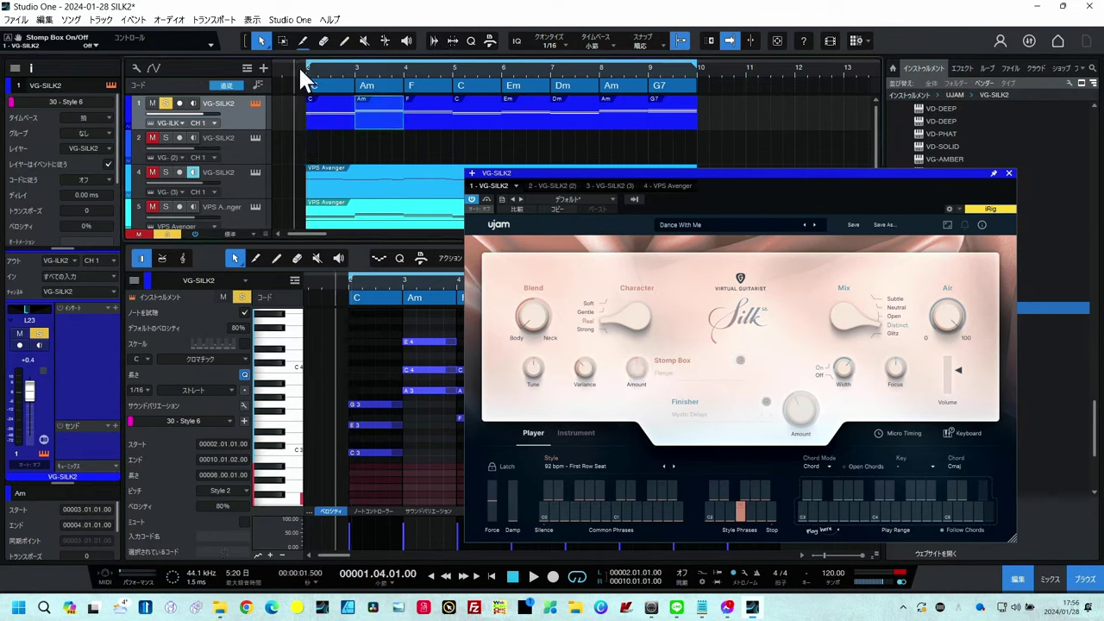
pyautogui.press('space')
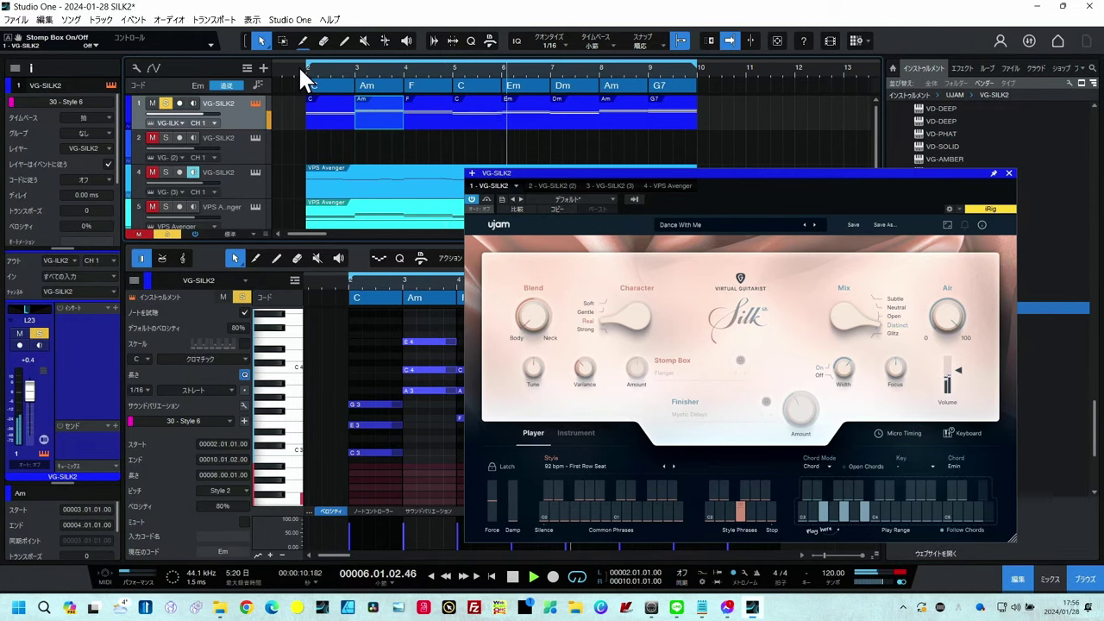
pyautogui.press('space')
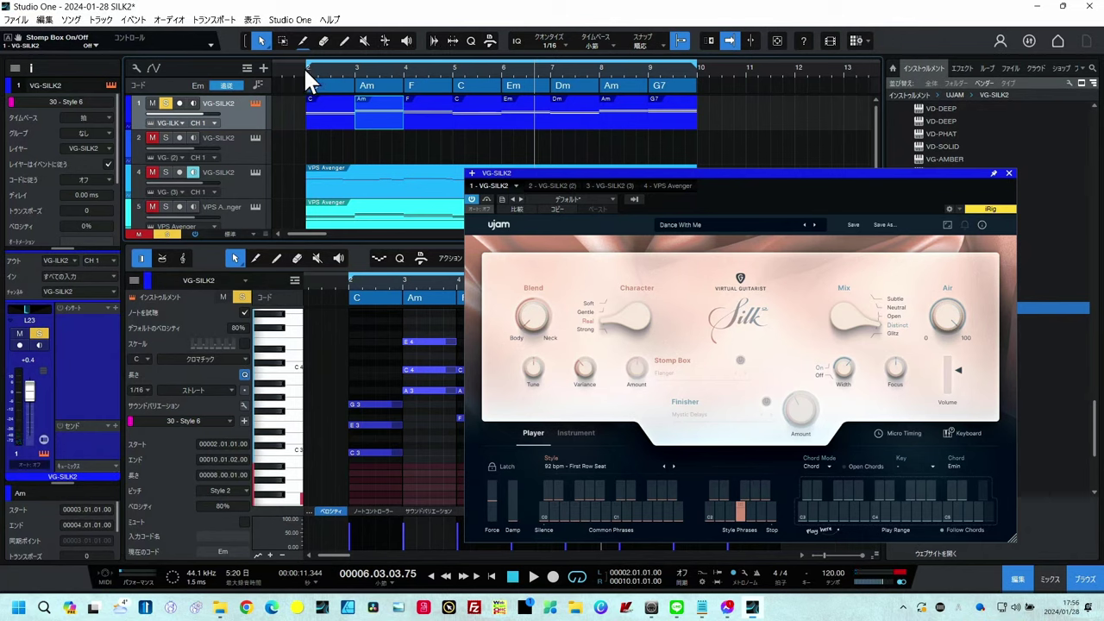
# Step: Audition VG-SILK2 styles in order from 92 bpm - Hollywood Rain, ending on 104 bpm - Our Life
pyautogui.click(590, 466)
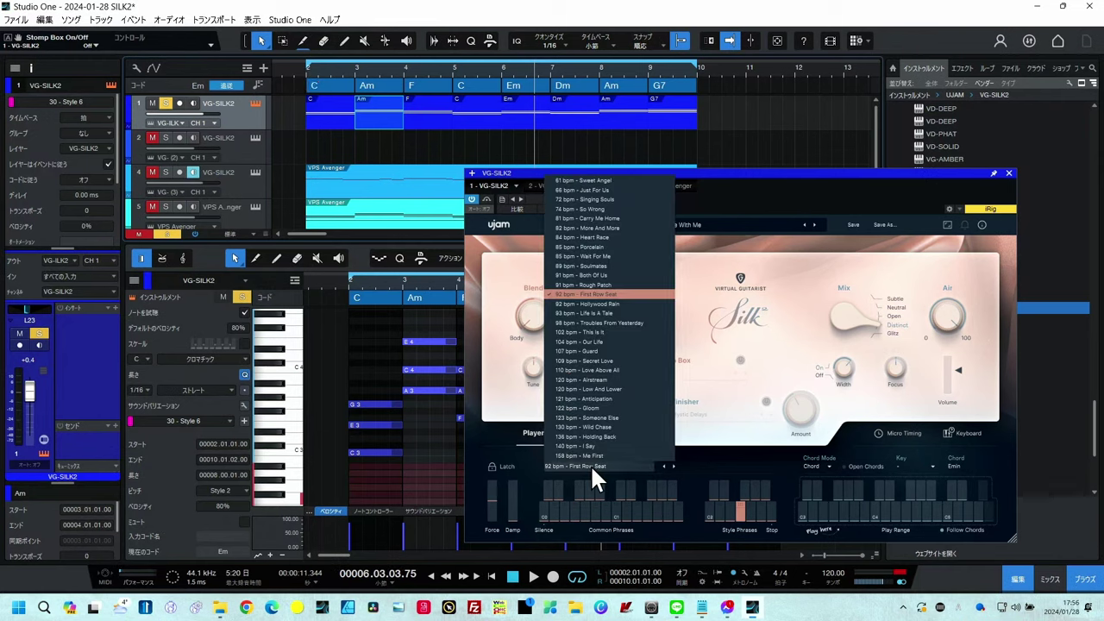
pyautogui.click(610, 304)
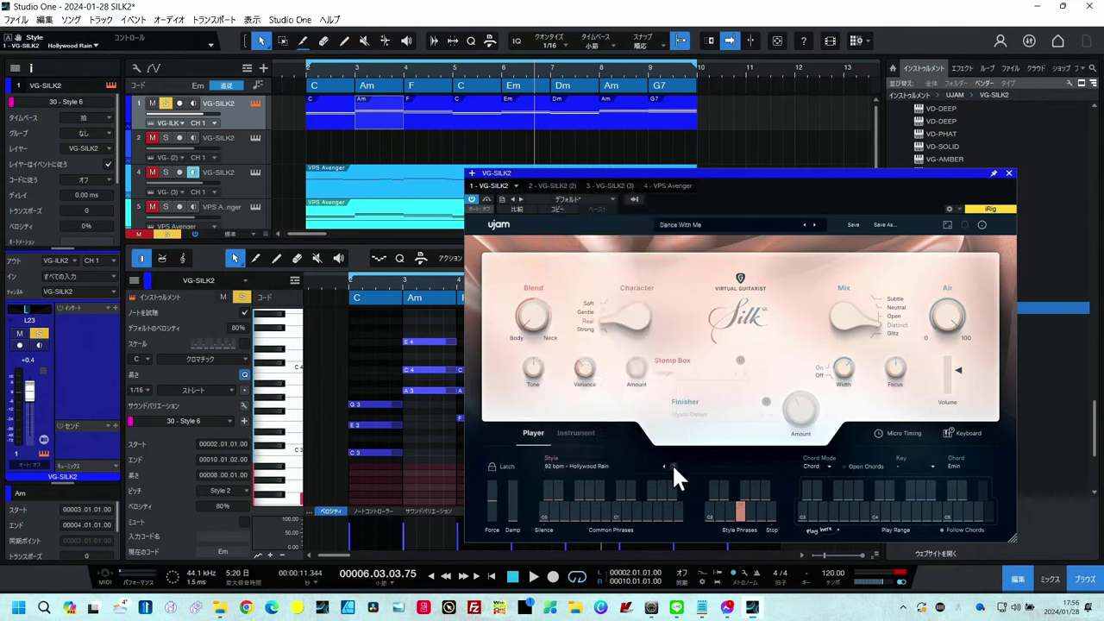
pyautogui.click(303, 67)
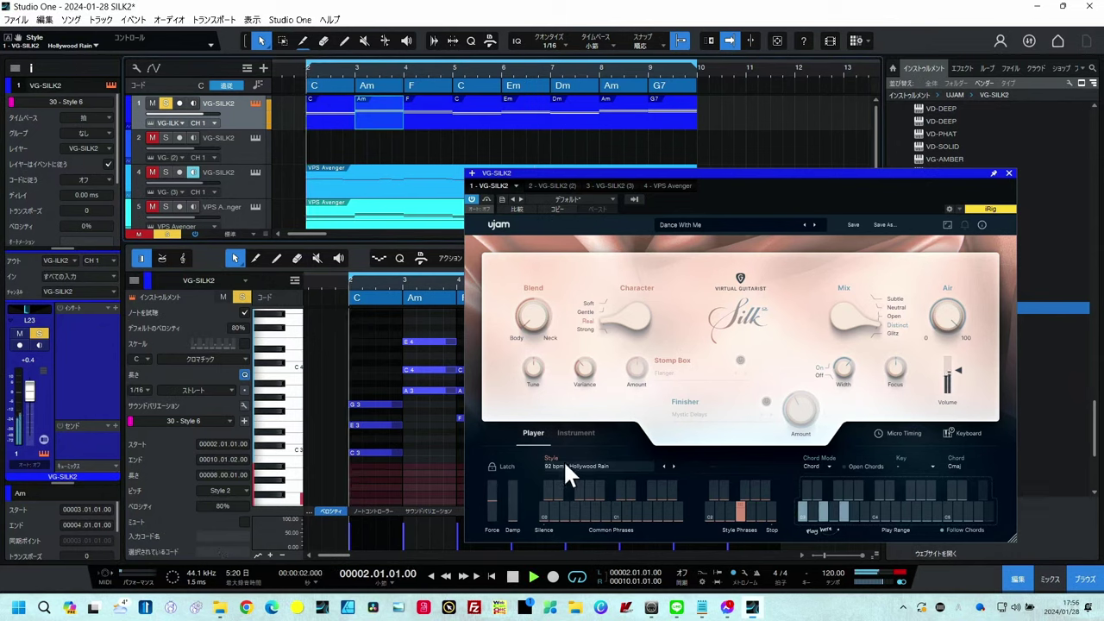
pyautogui.click(674, 466)
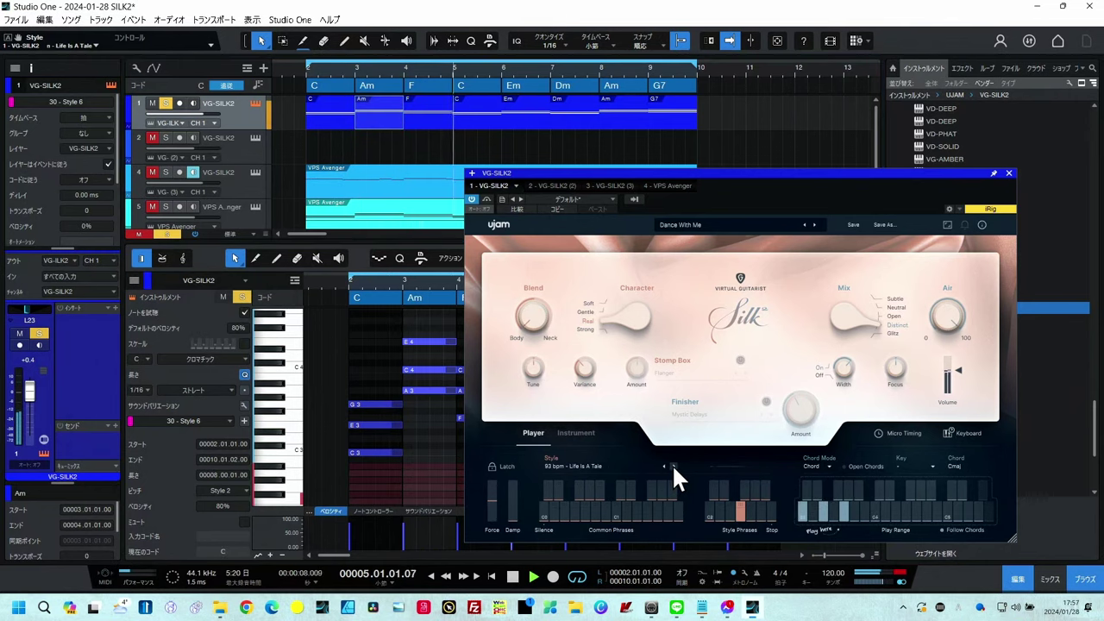
pyautogui.click(672, 465)
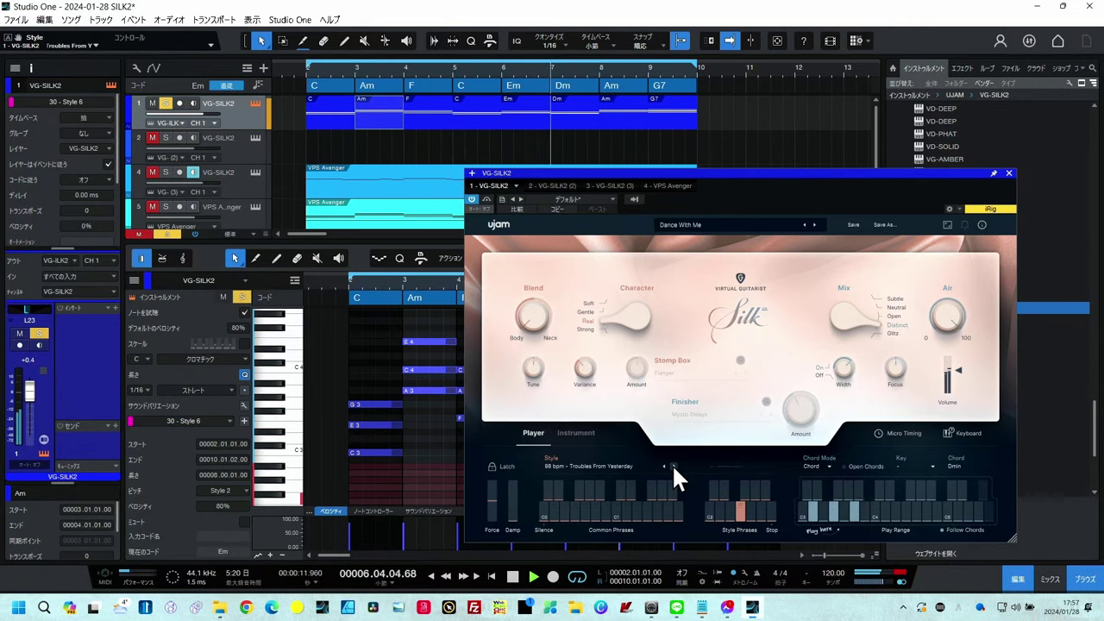
pyautogui.click(672, 466)
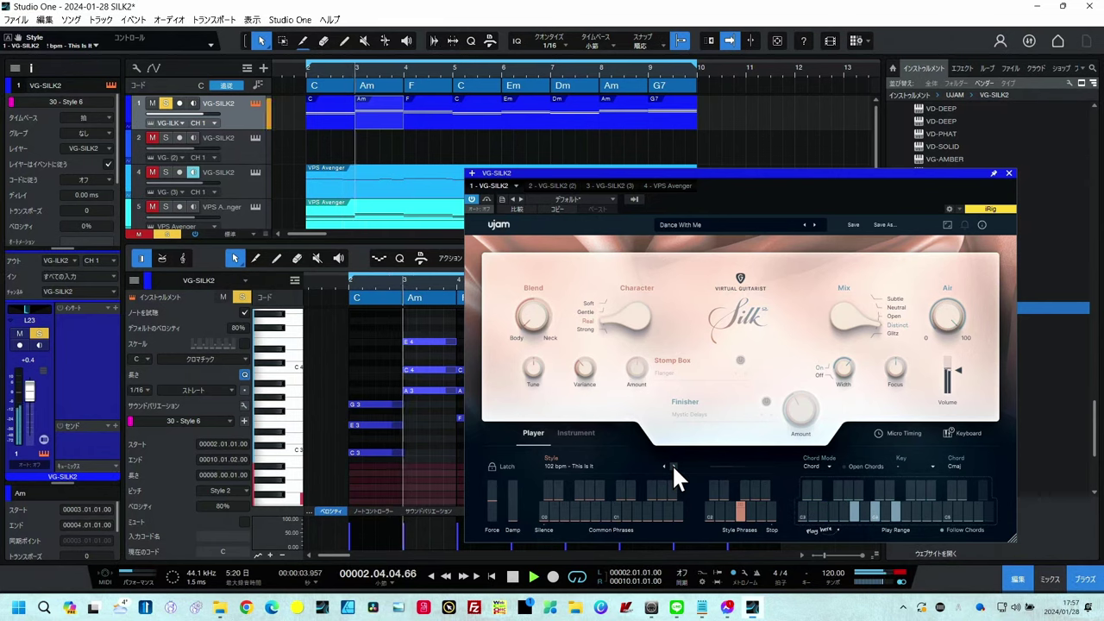
pyautogui.click(674, 466)
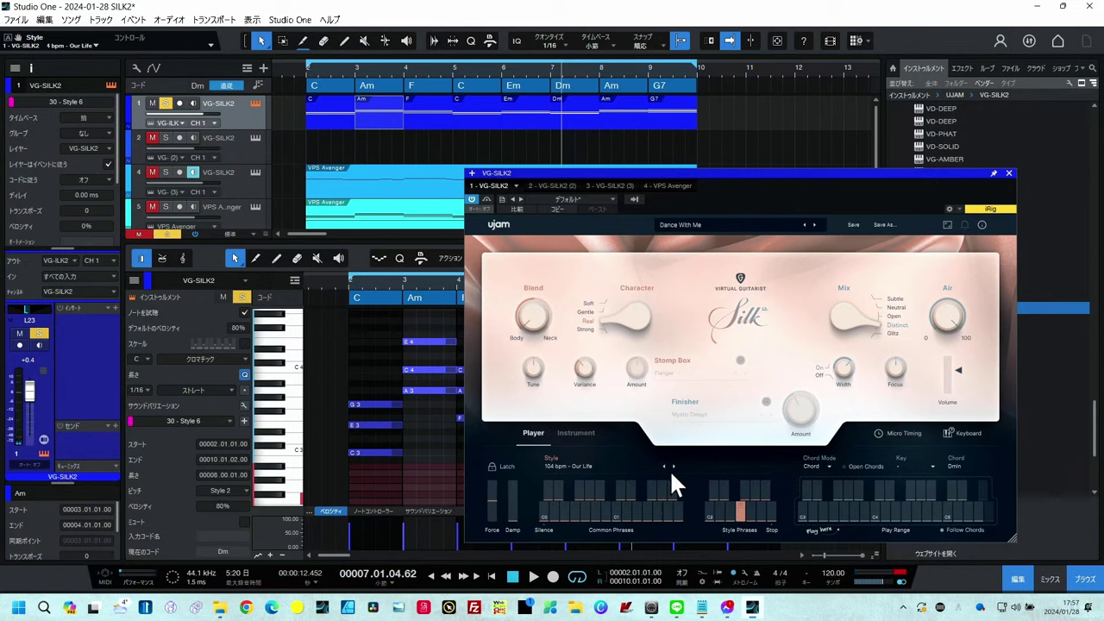
pyautogui.click(673, 469)
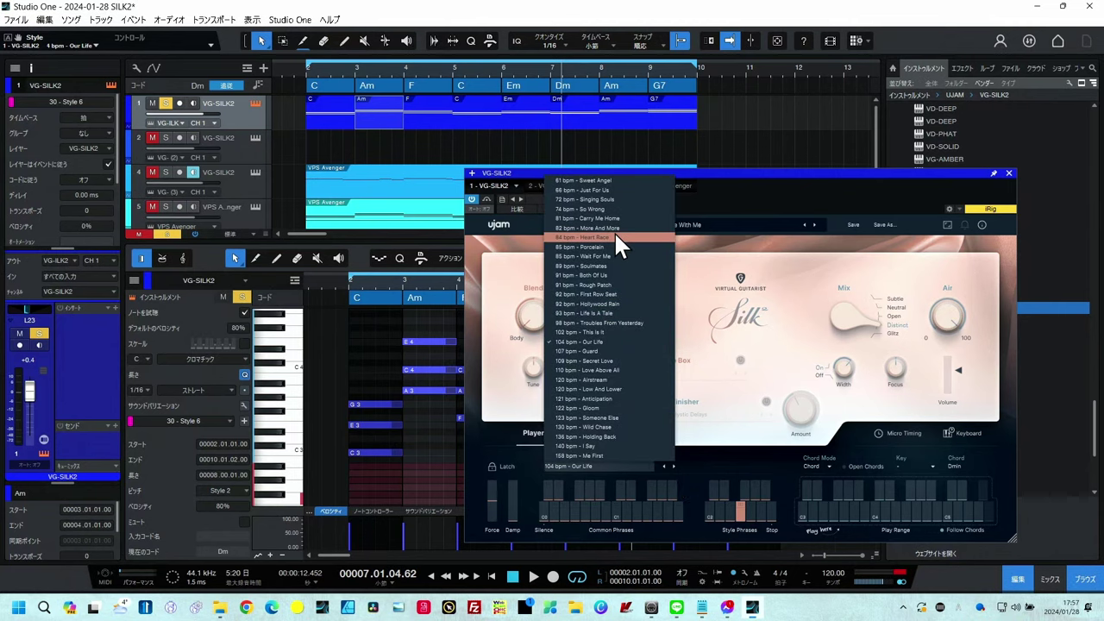
pyautogui.click(720, 437)
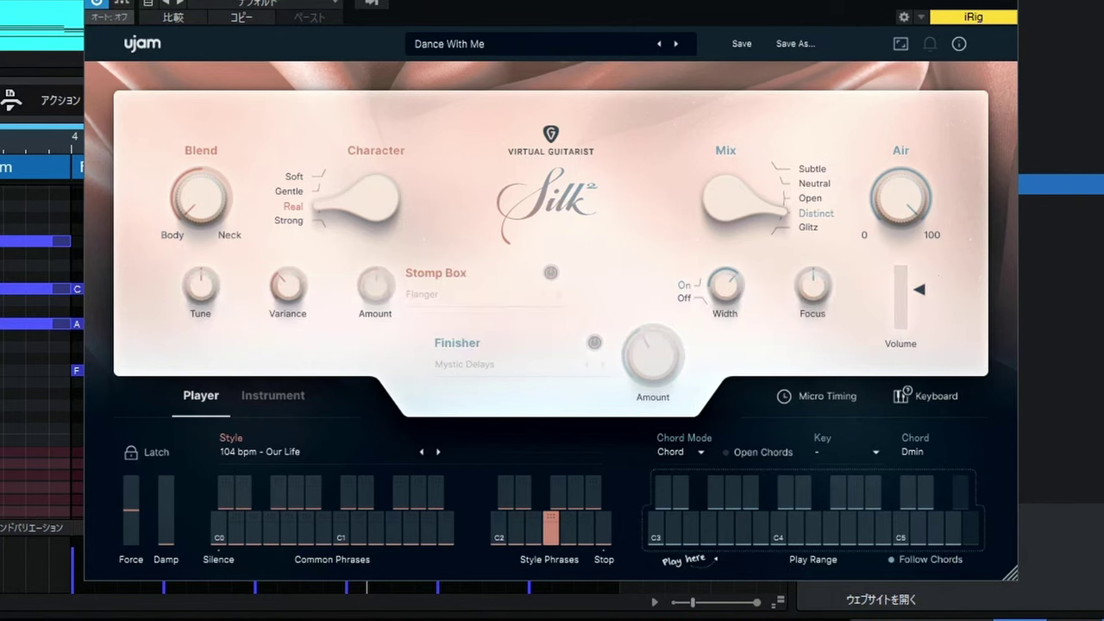
# Step: Audition several style phrases of Our Life, plus common phrases such as Half-Mute 1/4, Muted 1/8 and Off-Beat 1/8
pyautogui.click(652, 521)
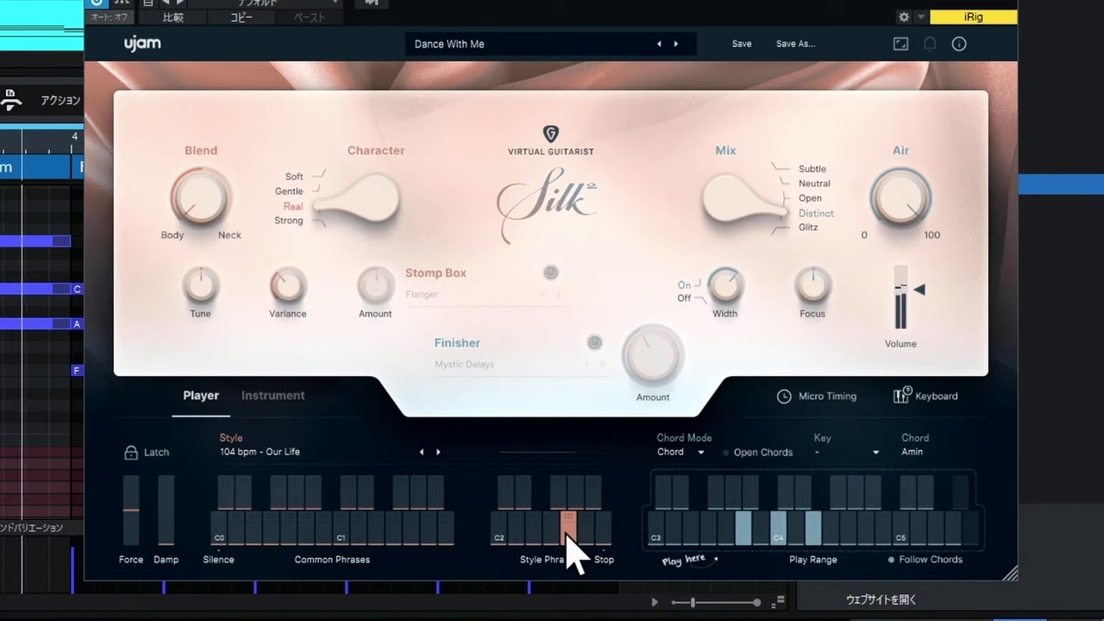
pyautogui.click(524, 498)
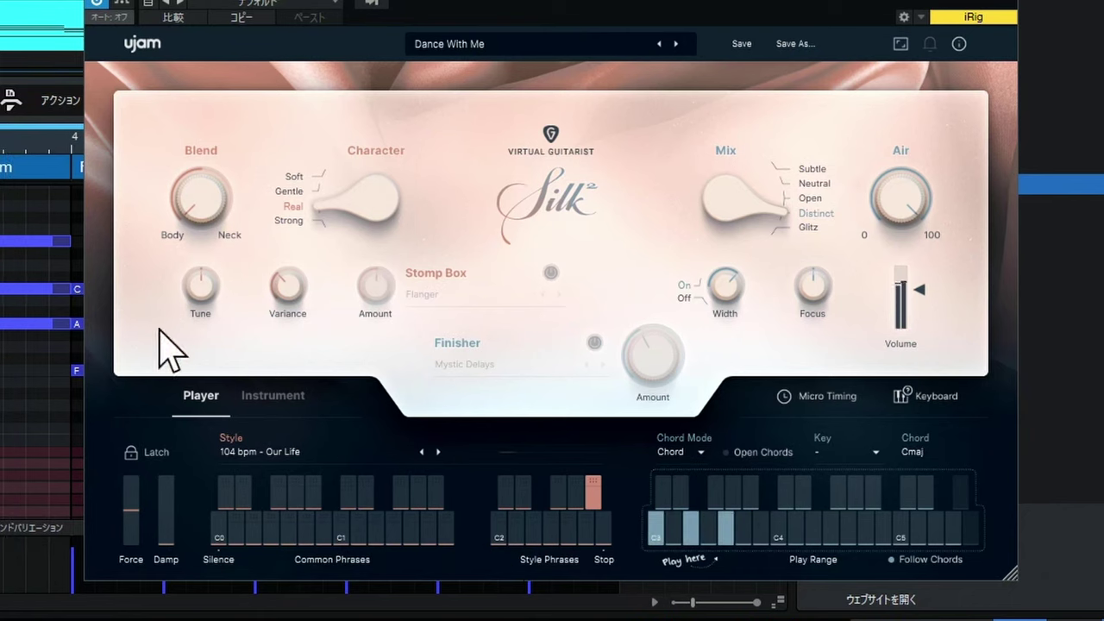
pyautogui.click(273, 539)
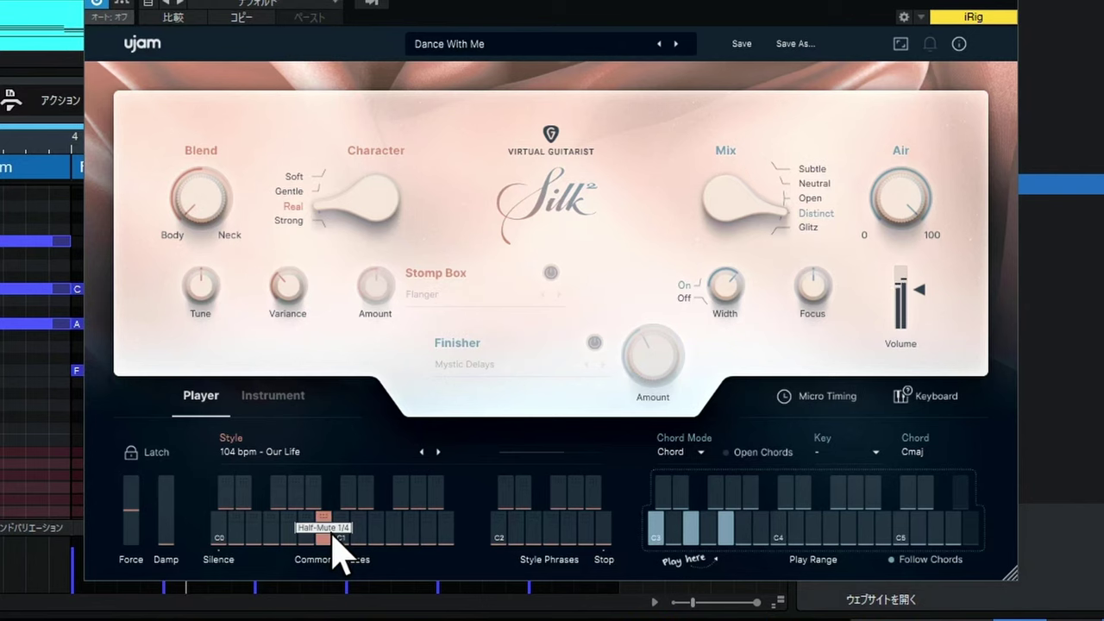
pyautogui.click(379, 552)
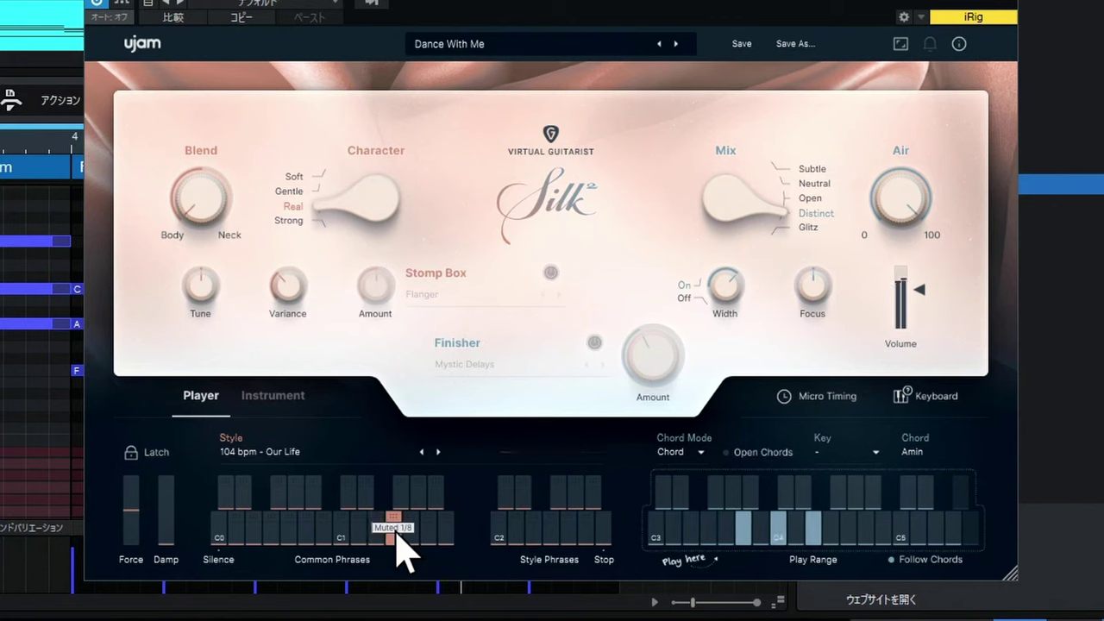
pyautogui.click(394, 537)
pyautogui.click(413, 537)
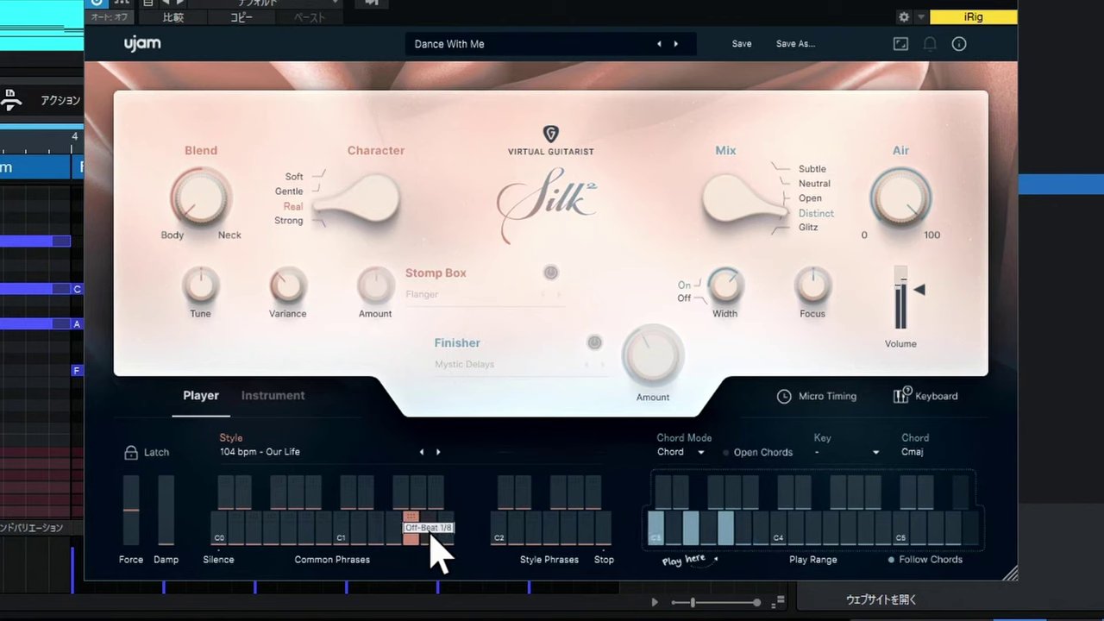
pyautogui.click(430, 537)
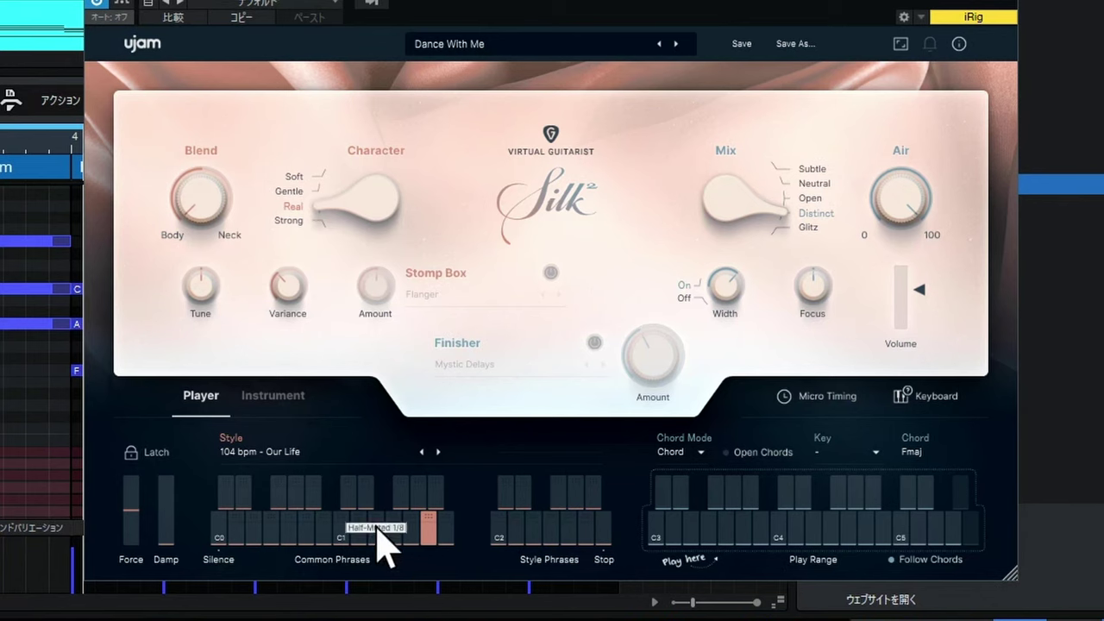
pyautogui.click(412, 525)
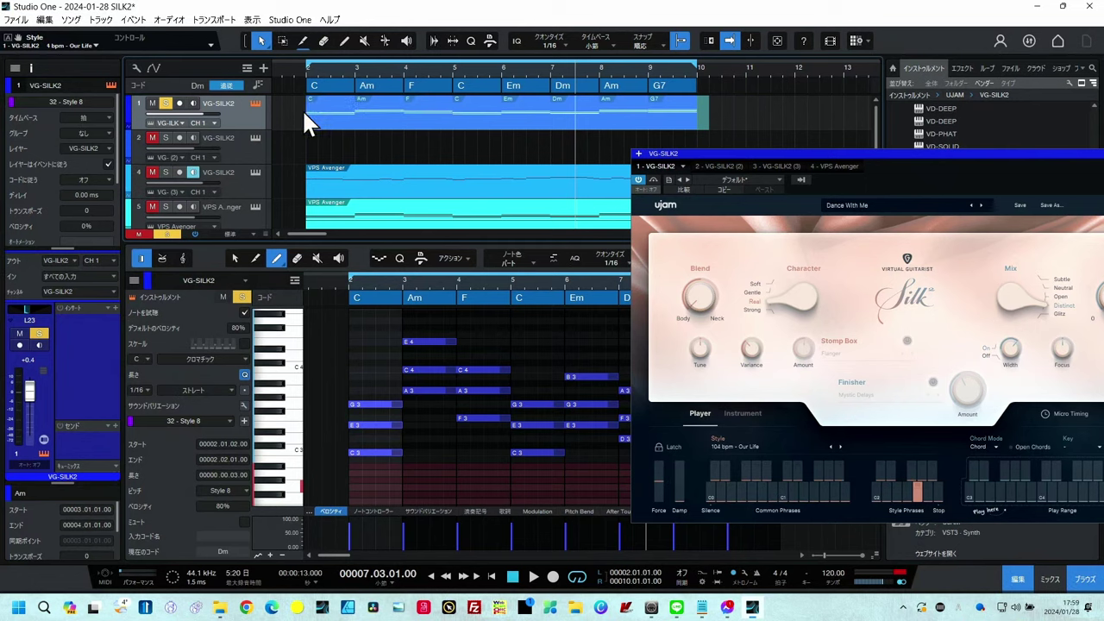
# Step: Merge all the chord events on the first VG-SILK2 track into a single part
pyautogui.press('g')
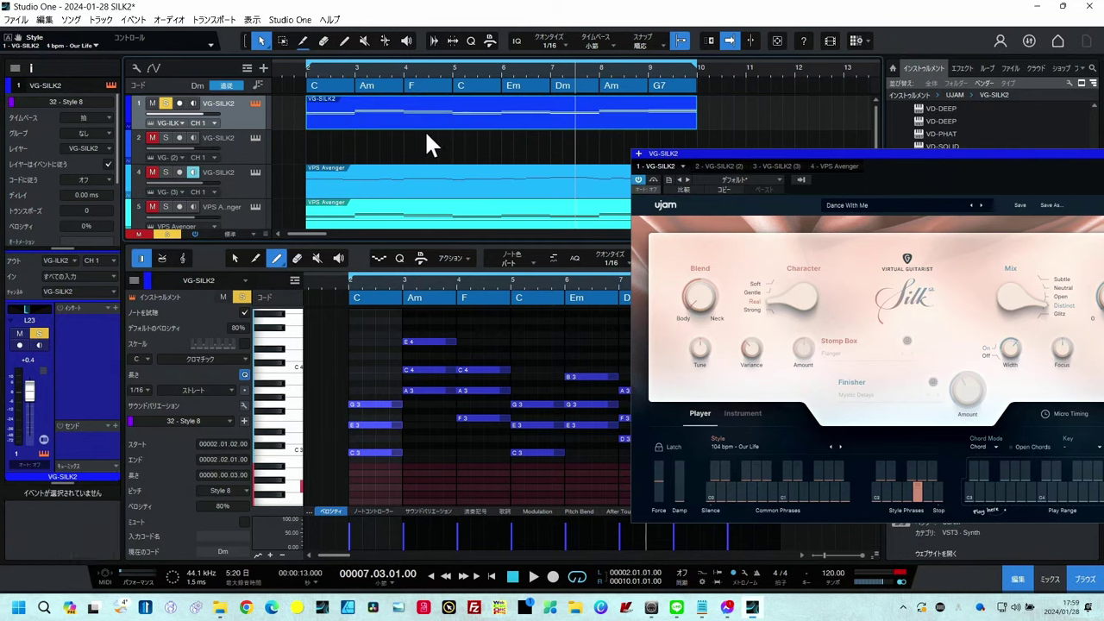
# Step: Draw a one-bar Style 8 phrase note at the start of bar 2 in the VG-SILK2 part
pyautogui.click(366, 487)
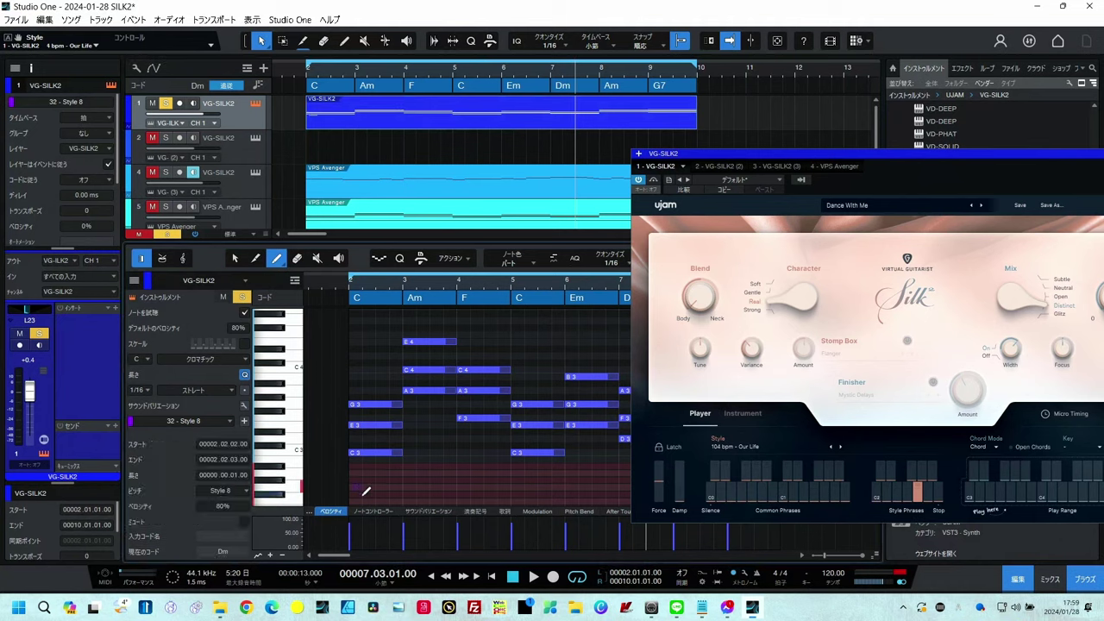
pyautogui.moveTo(366, 488); pyautogui.dragTo(350, 488)
pyautogui.press('w')
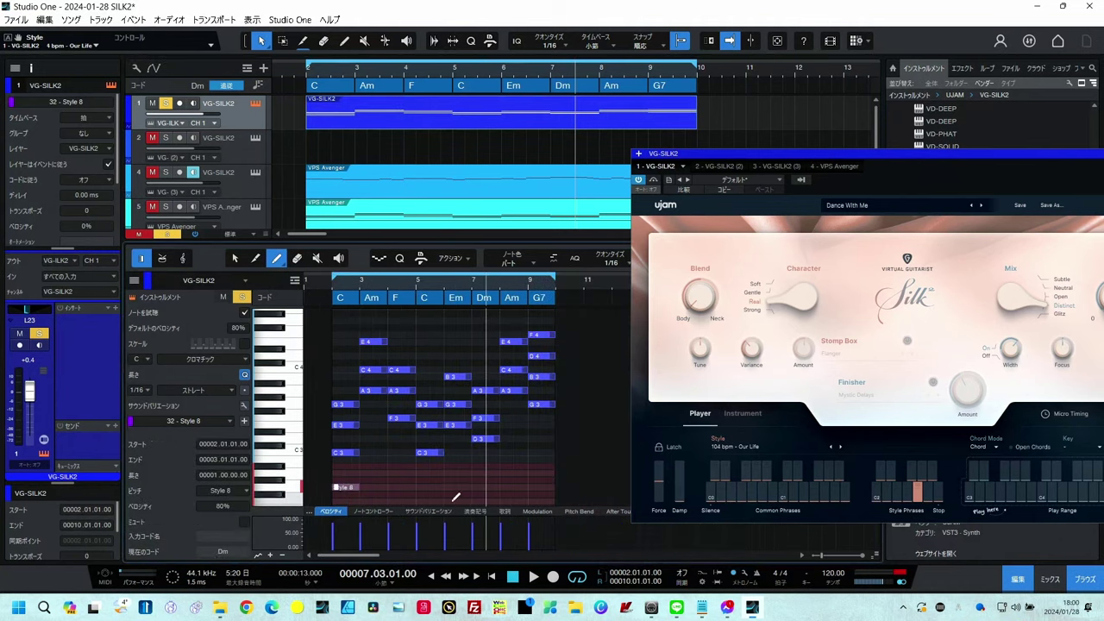
pyautogui.press('Escape')
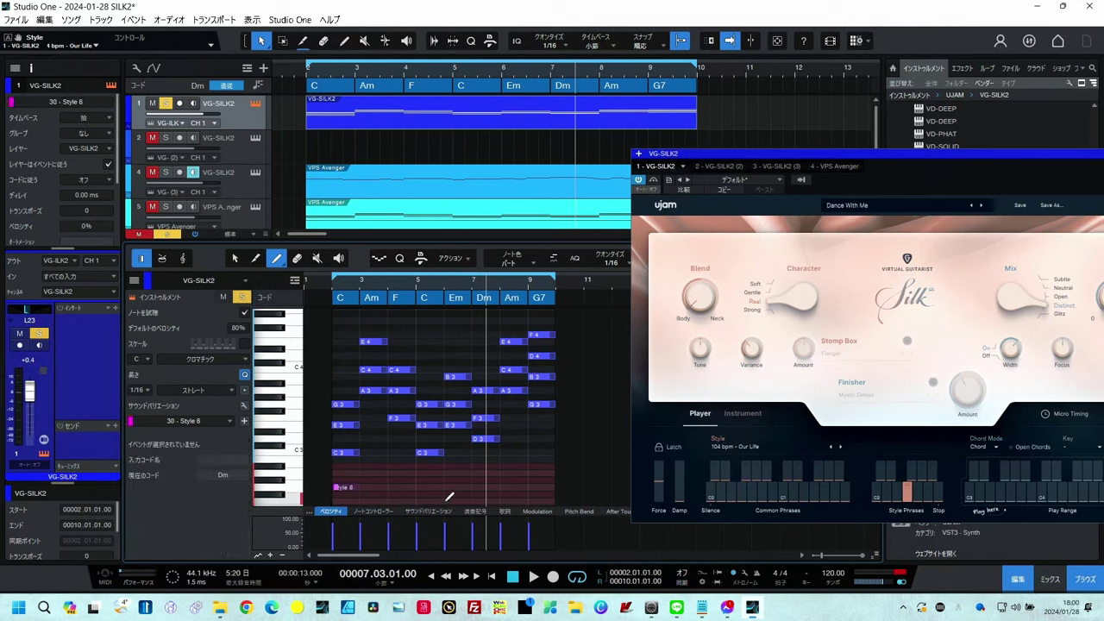
# Step: Add a Style 6 phrase note at the start of bar 6 and audition the phrase change from before bar 2
pyautogui.click(470, 501)
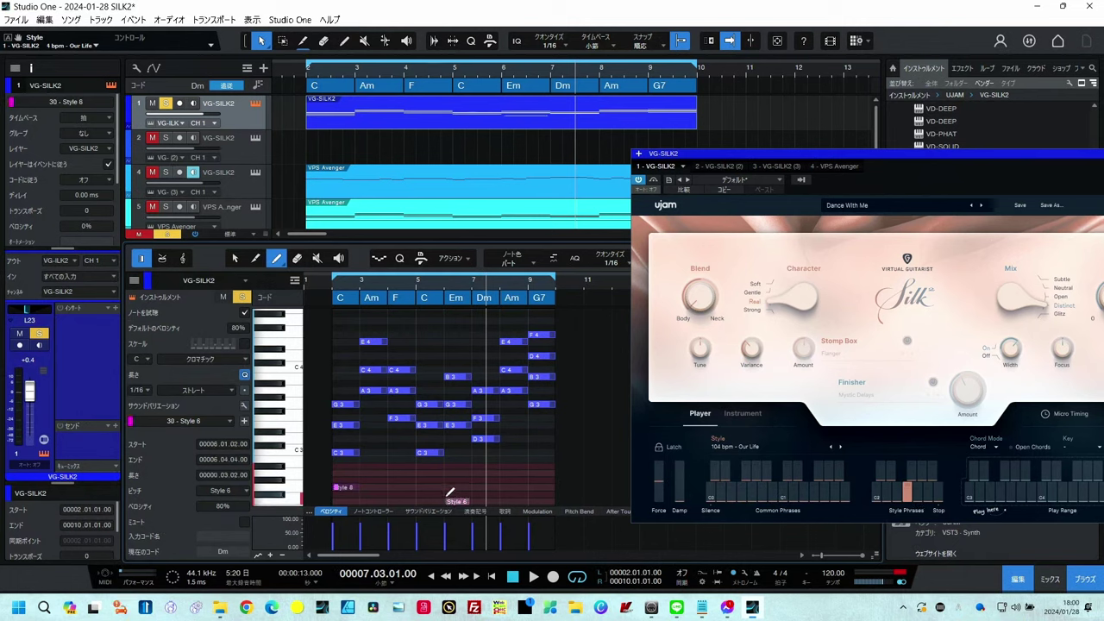
pyautogui.scroll(-1, 456, 486)
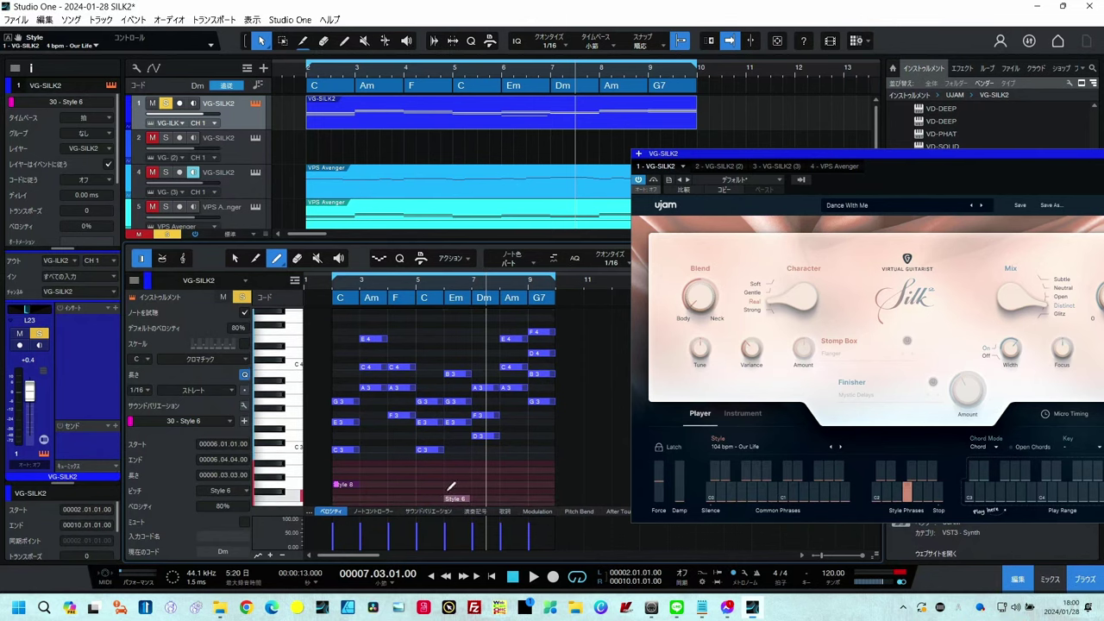
pyautogui.click(323, 280)
pyautogui.press('space')
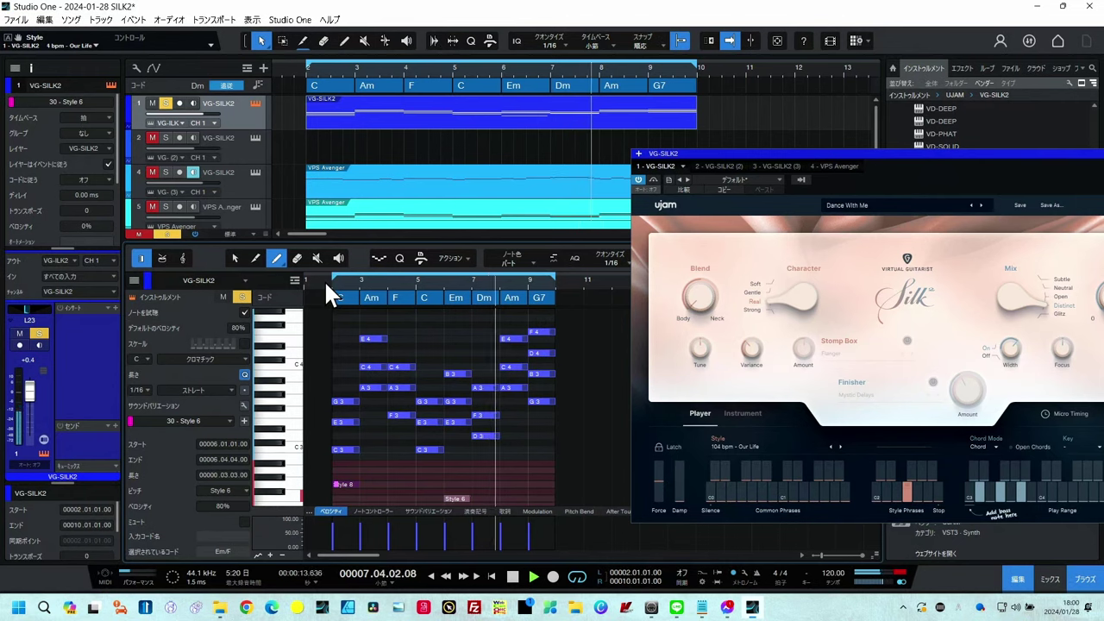
pyautogui.press('space')
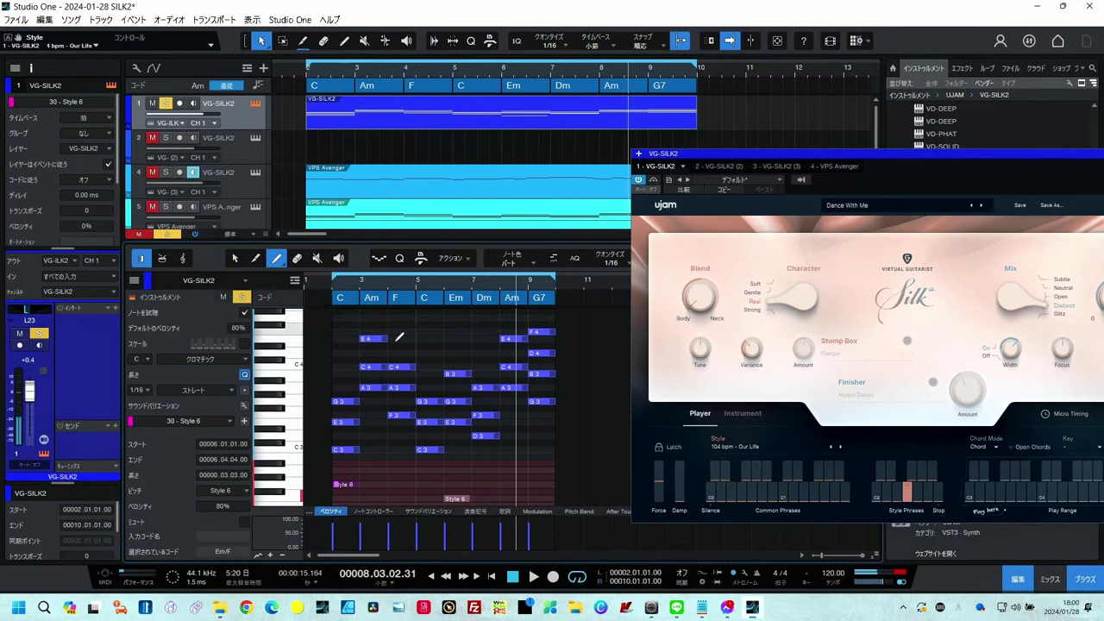
# Step: Add an Off-Beat 2 phrase note at bar 8 and a Muted 1/16 note at bar 9, and audition the phrase changes
pyautogui.scroll(-1, 496, 455)
pyautogui.scroll(-4, 496, 456)
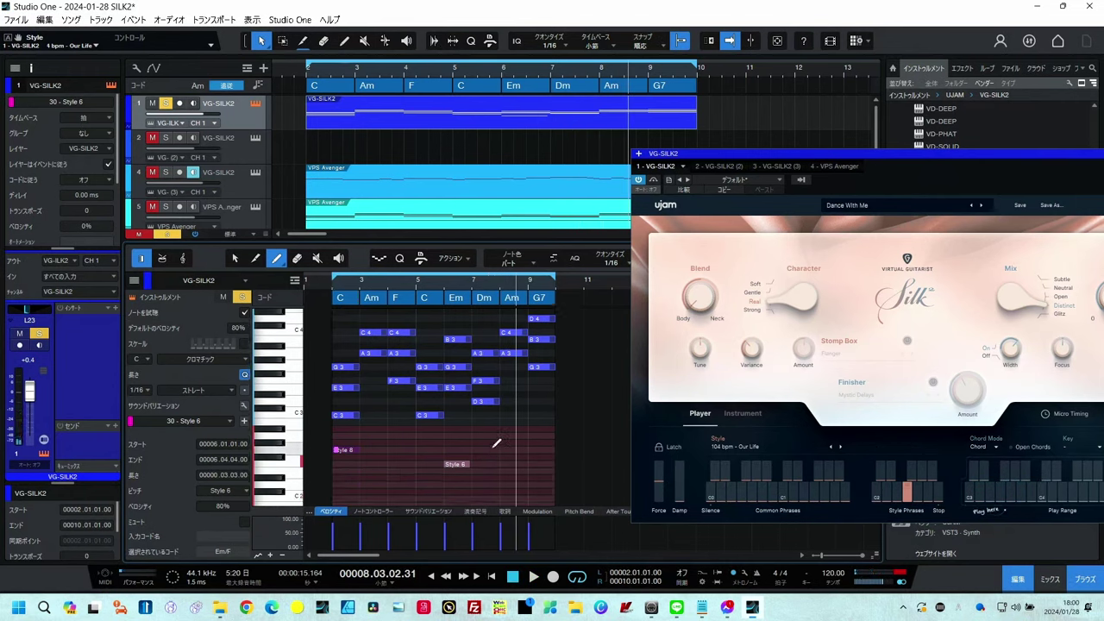
pyautogui.scroll(-2, 498, 433)
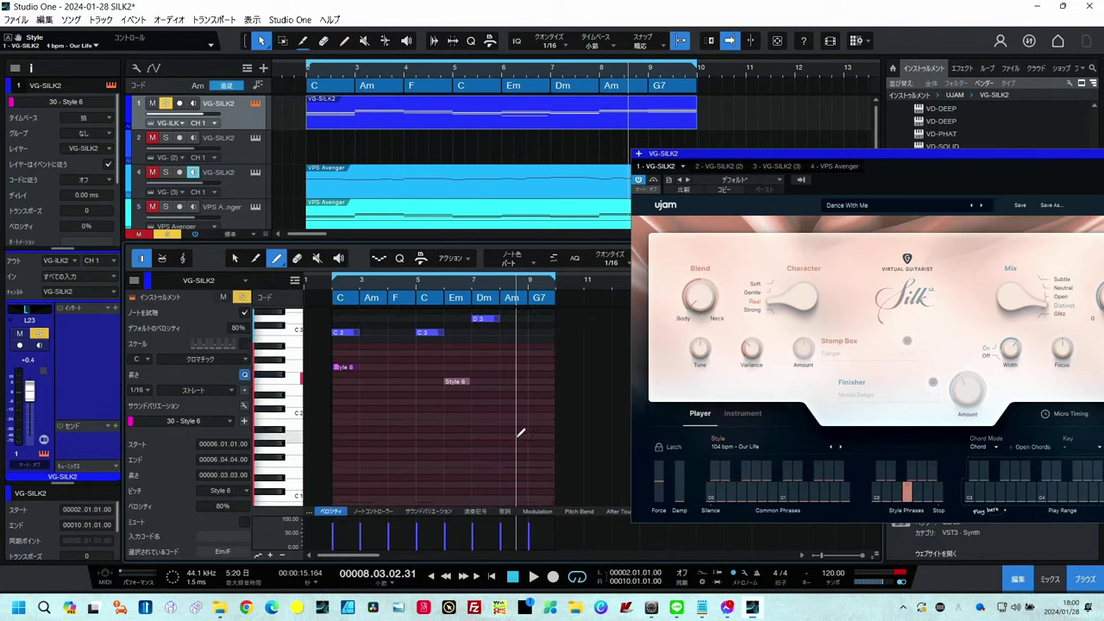
pyautogui.moveTo(501, 437); pyautogui.dragTo(533, 437)
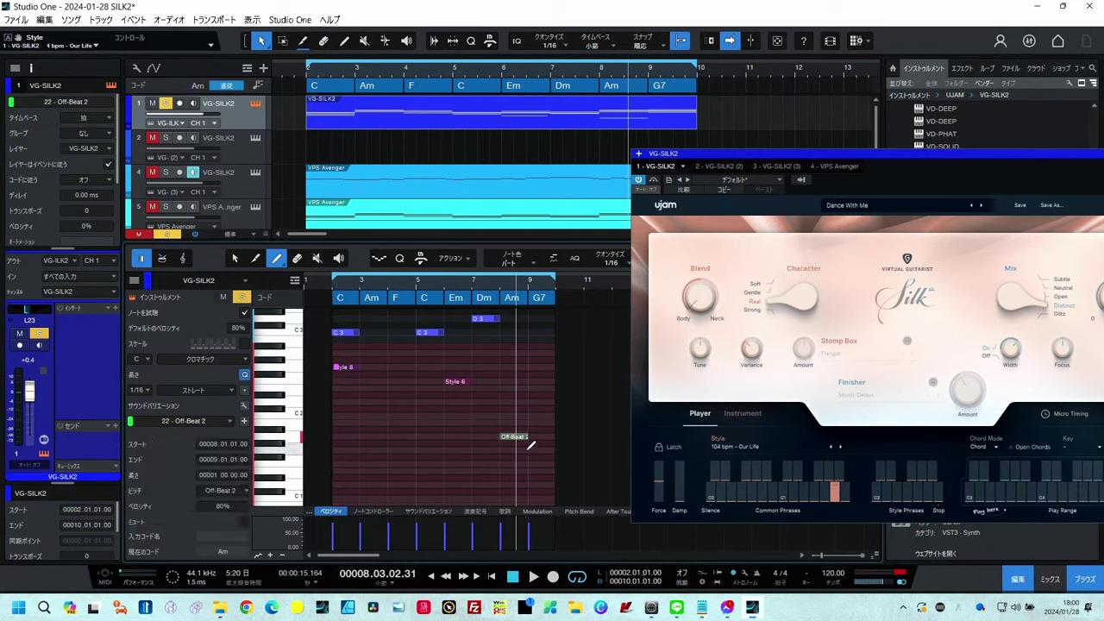
pyautogui.press('Escape')
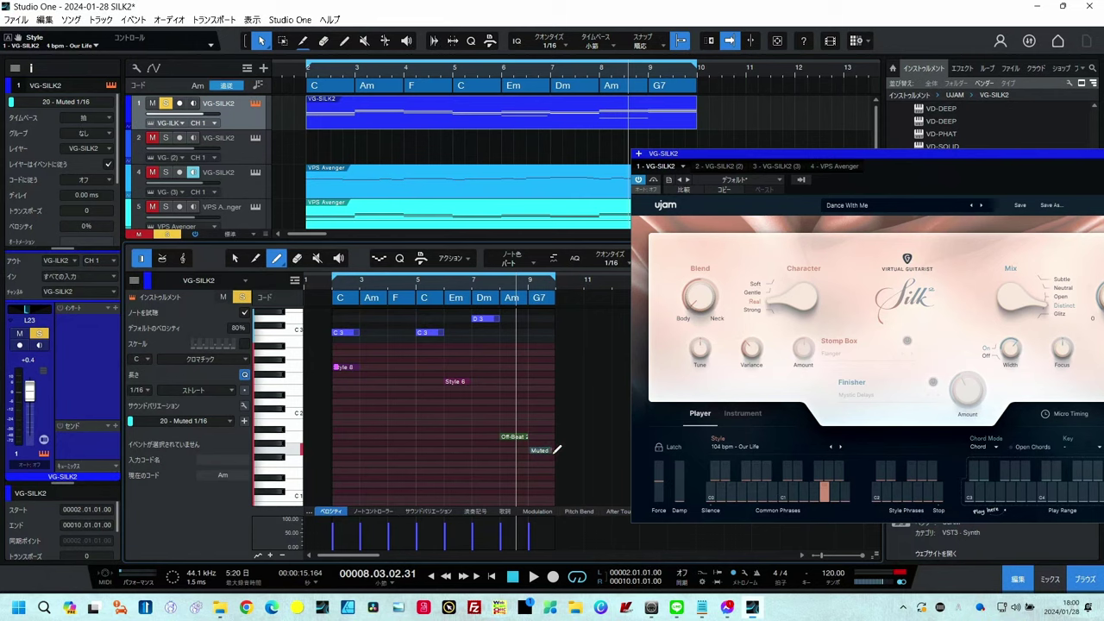
pyautogui.click(556, 449)
pyautogui.click(408, 279)
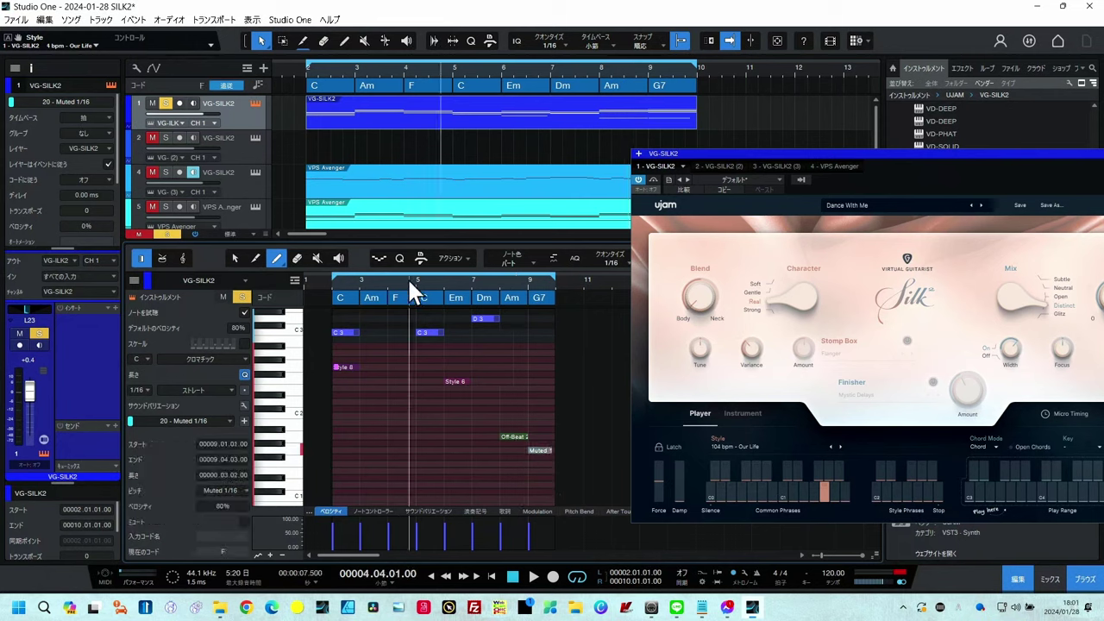
pyautogui.press('space')
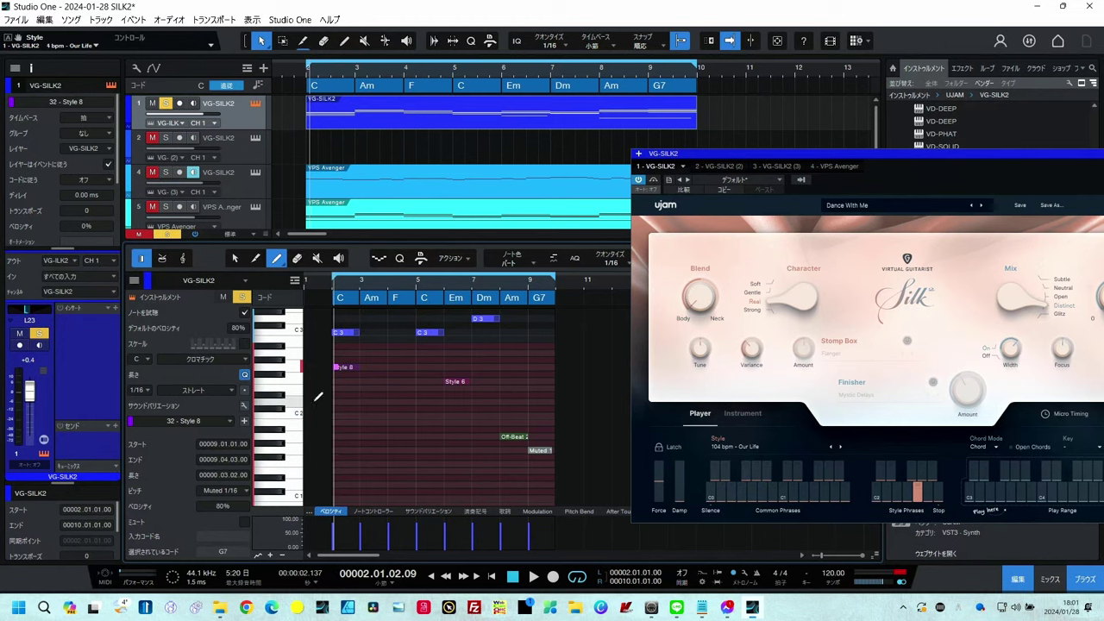
# Step: Delete the Style 6, Off-Beat 2 and Muted 1/16 phrase notes, keeping only Style 8
pyautogui.press('1')
pyautogui.moveTo(584, 349); pyautogui.dragTo(420, 495)
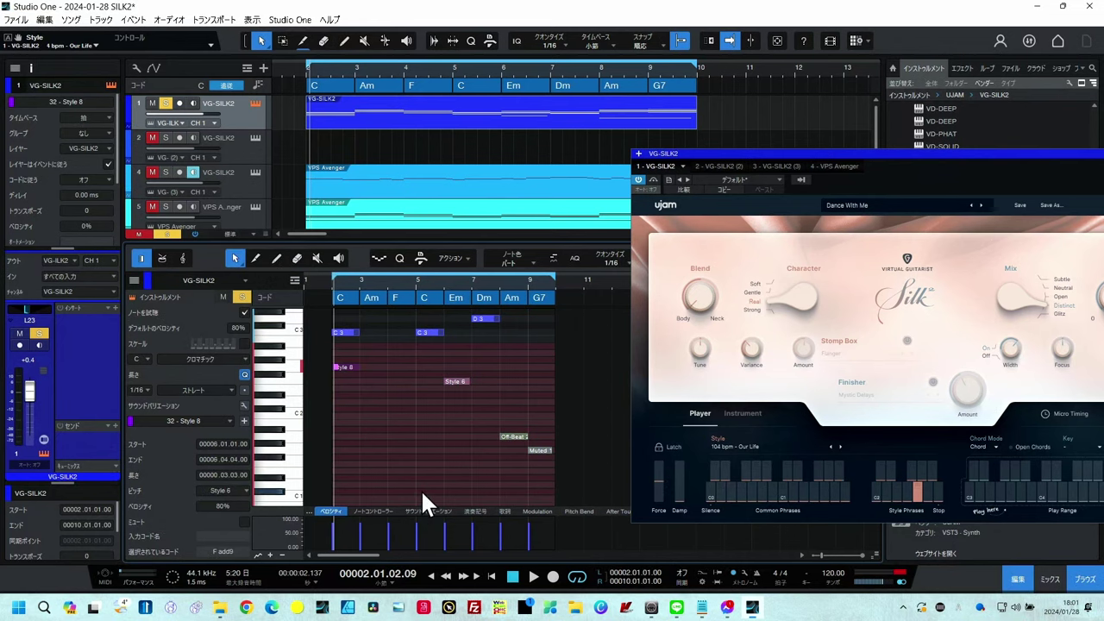
pyautogui.press('Delete')
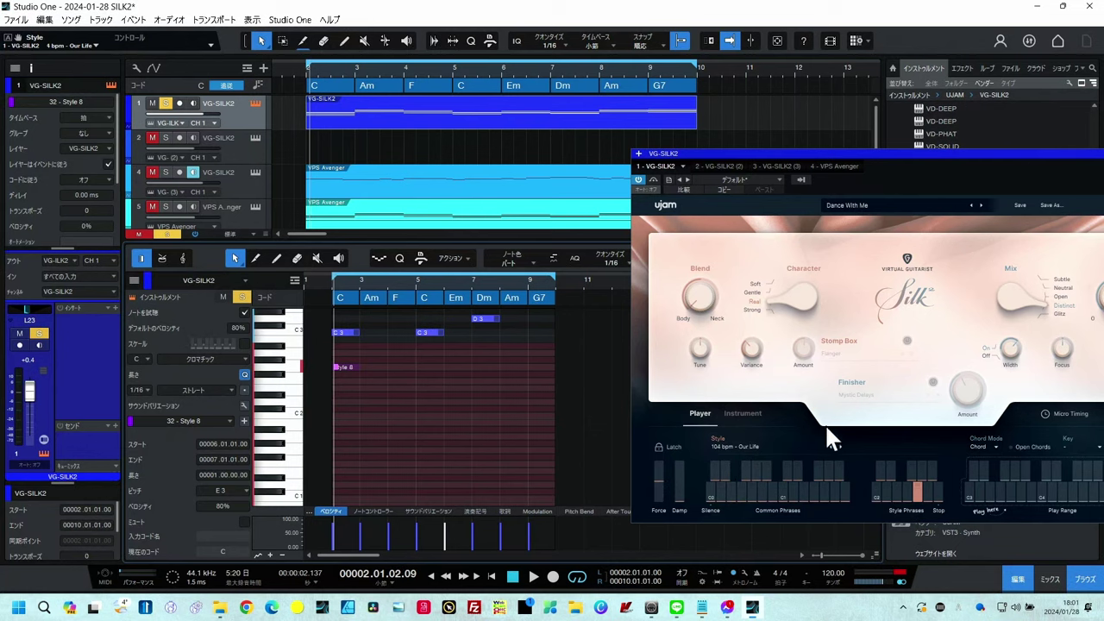
# Step: Create an automation envelope for VG-SILK2's Style parameter on the first VG-SILK2 track
pyautogui.click(734, 446)
pyautogui.click(732, 445)
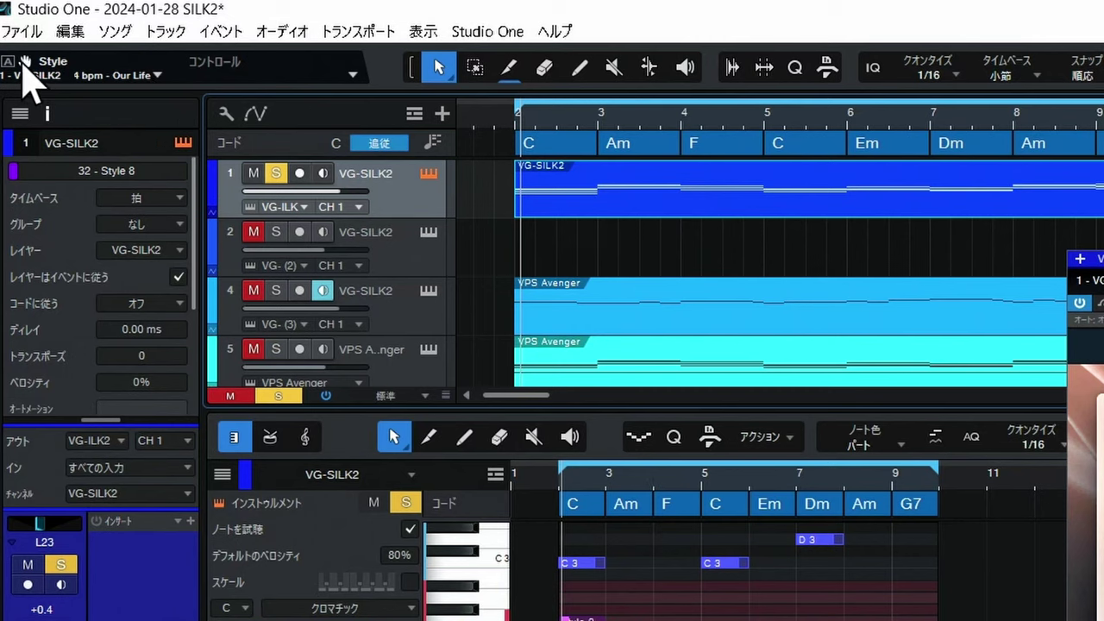
pyautogui.moveTo(25, 62); pyautogui.dragTo(401, 183)
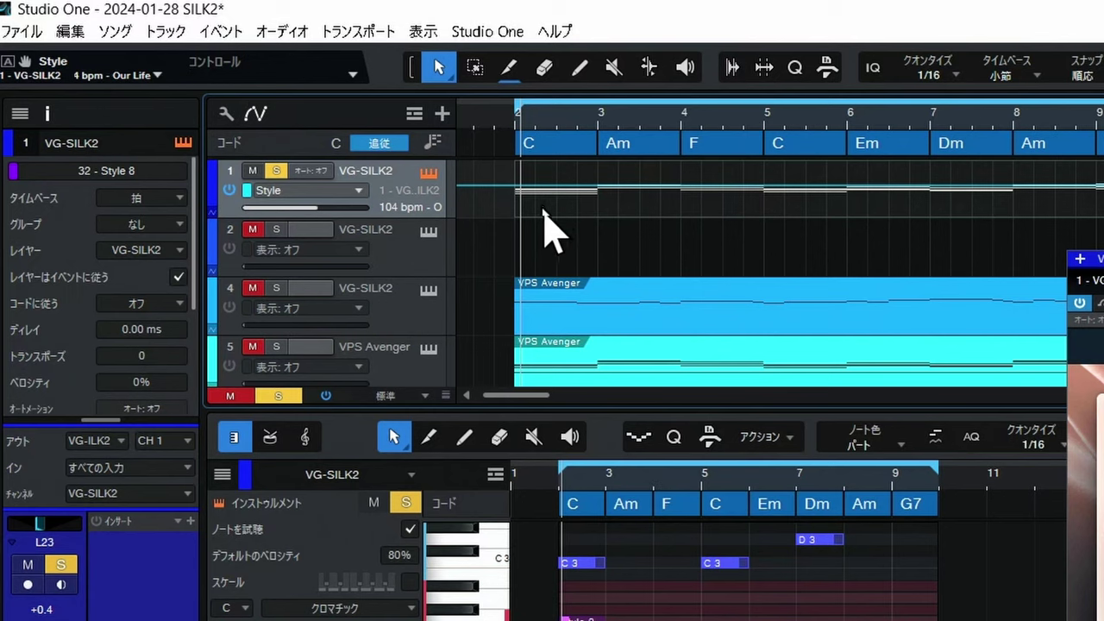
# Step: Step the Style automation up at bar 3 and down to 109 bpm - Secret Love at bar 5, and audition it from before bar 2
pyautogui.click(598, 188)
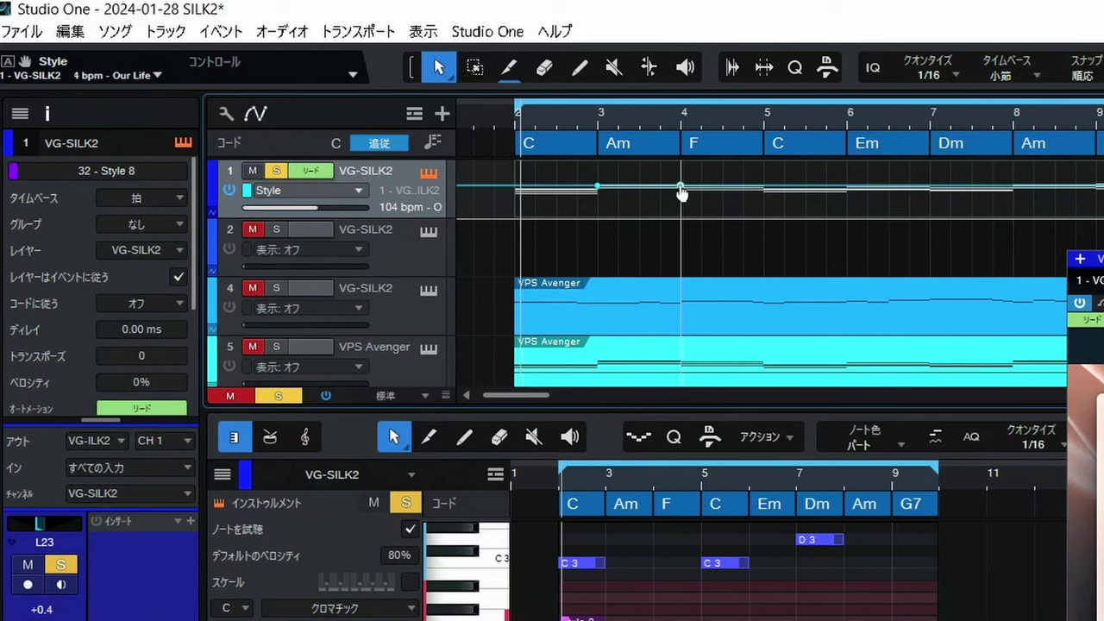
pyautogui.moveTo(681, 188); pyautogui.dragTo(597, 176)
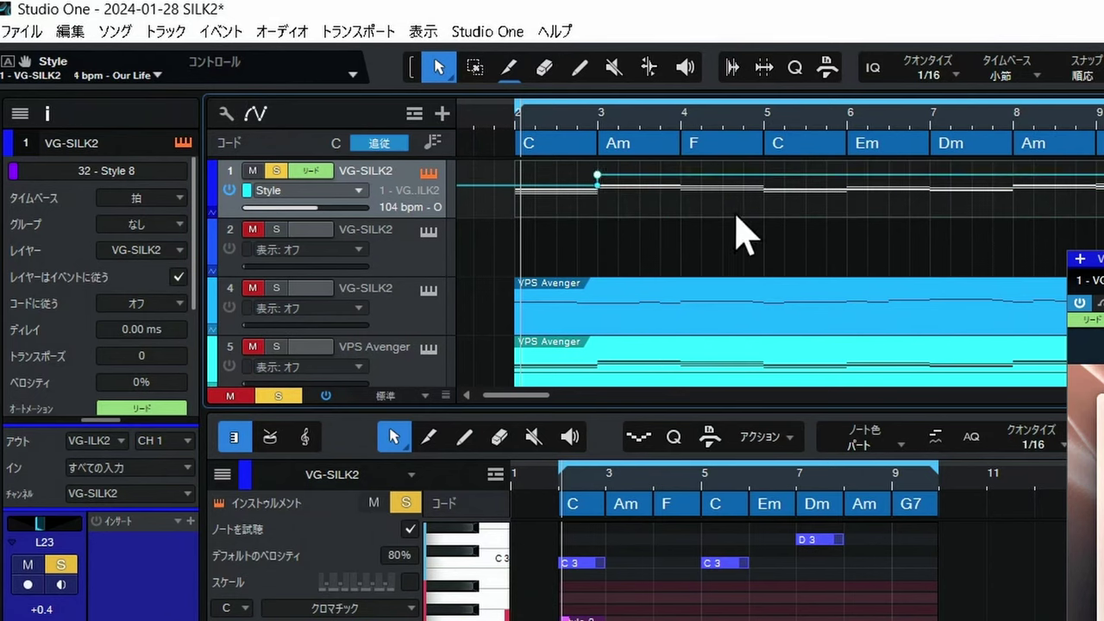
pyautogui.click(764, 181)
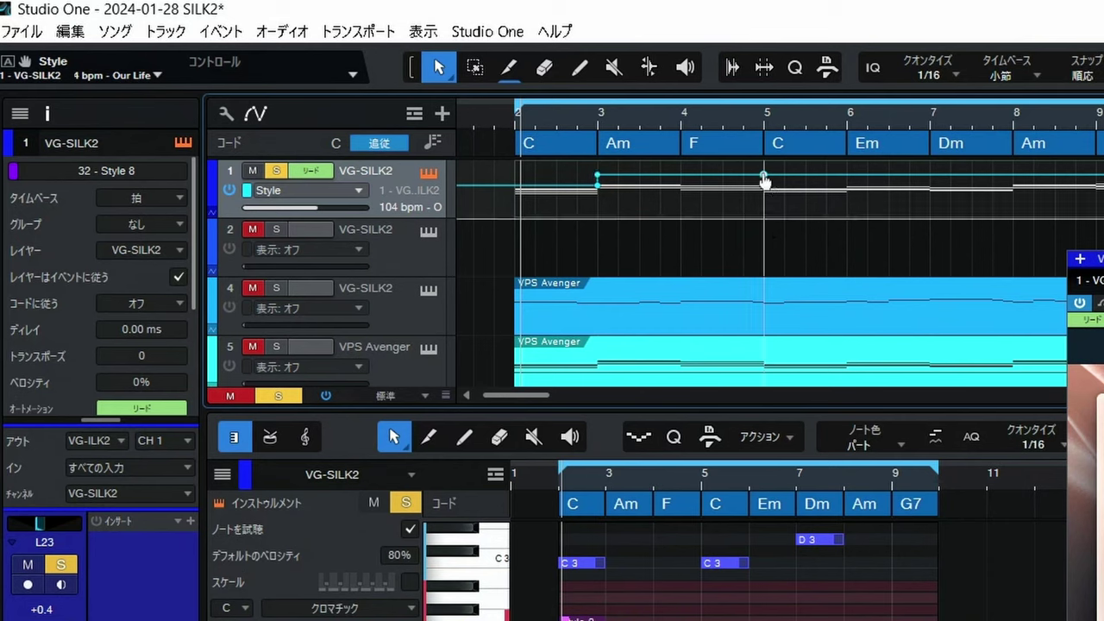
pyautogui.moveTo(850, 184); pyautogui.dragTo(770, 195)
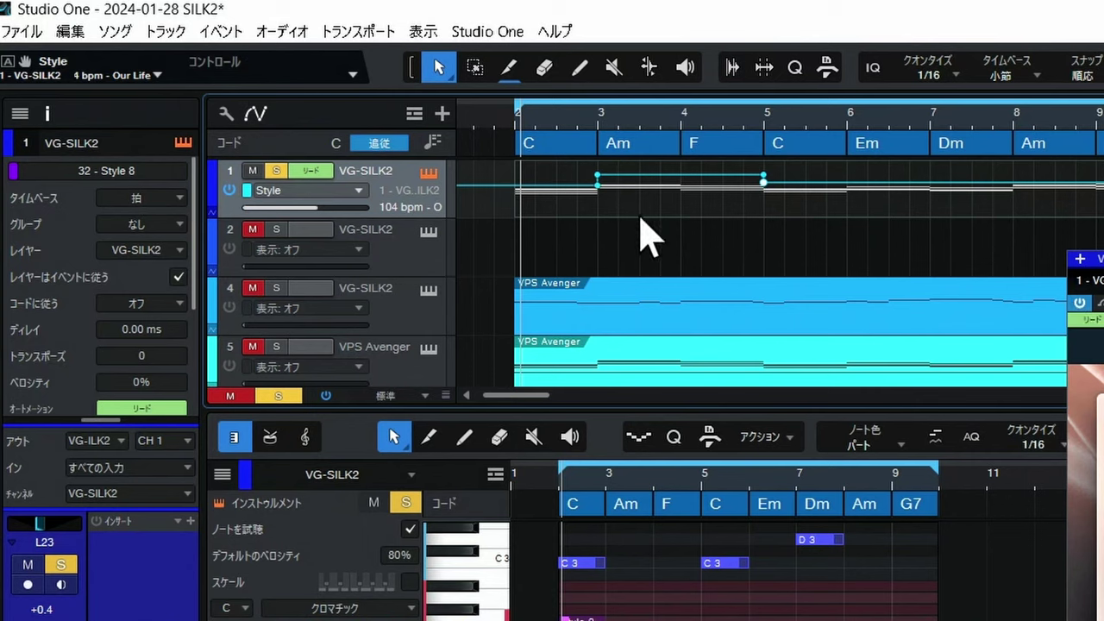
pyautogui.click(496, 120)
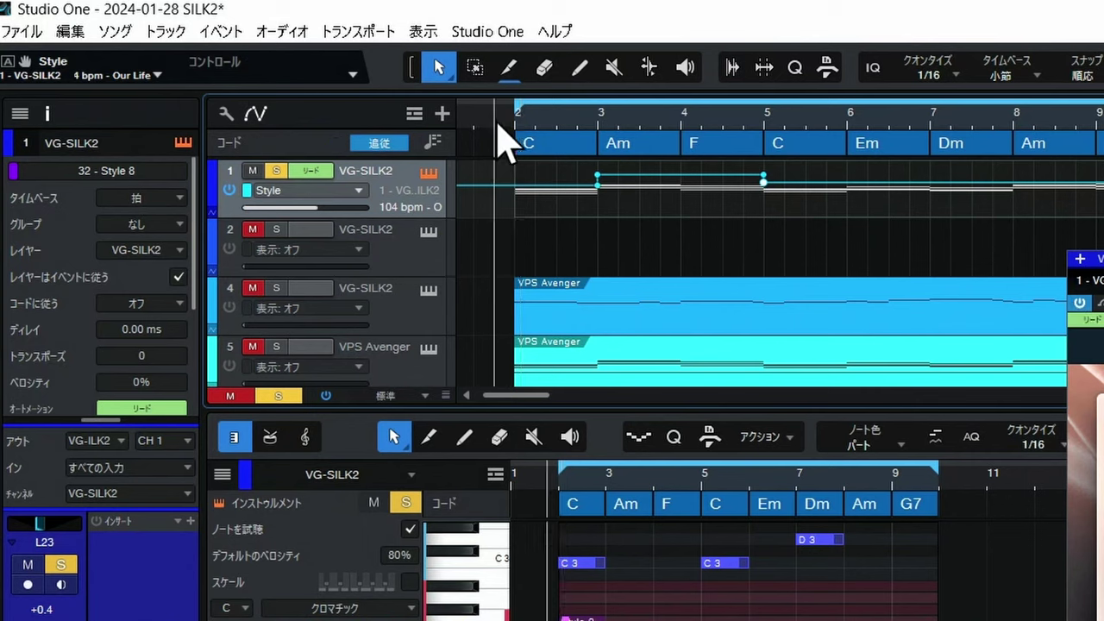
pyautogui.press('space')
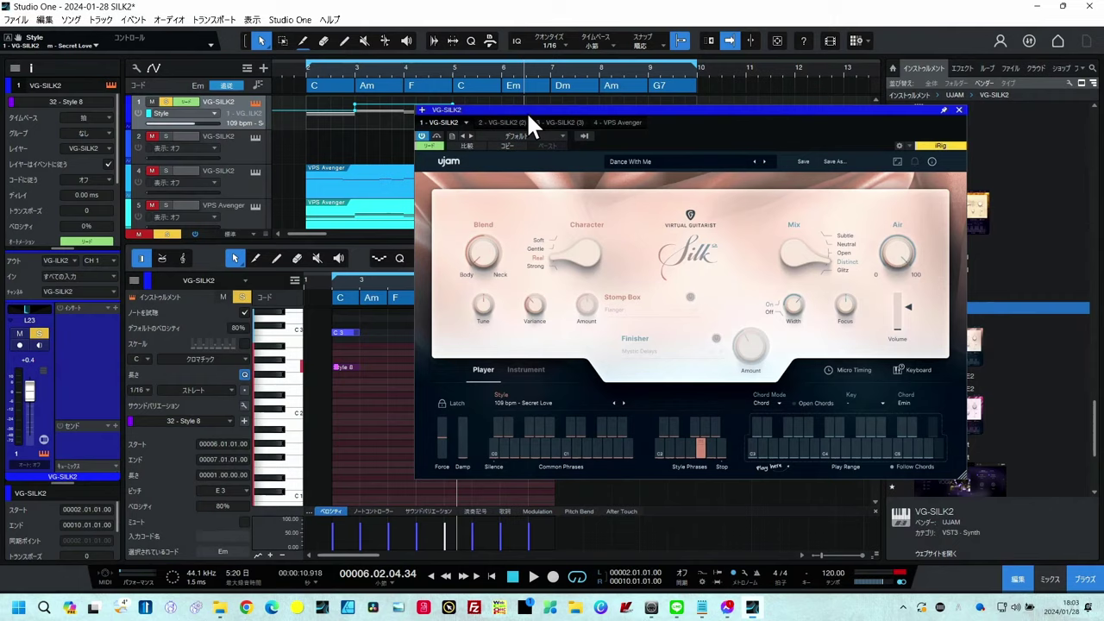
# Step: Turn VG-SILK2's Blend slightly from Body towards Neck
pyautogui.moveTo(887, 187); pyautogui.dragTo(863, 189)
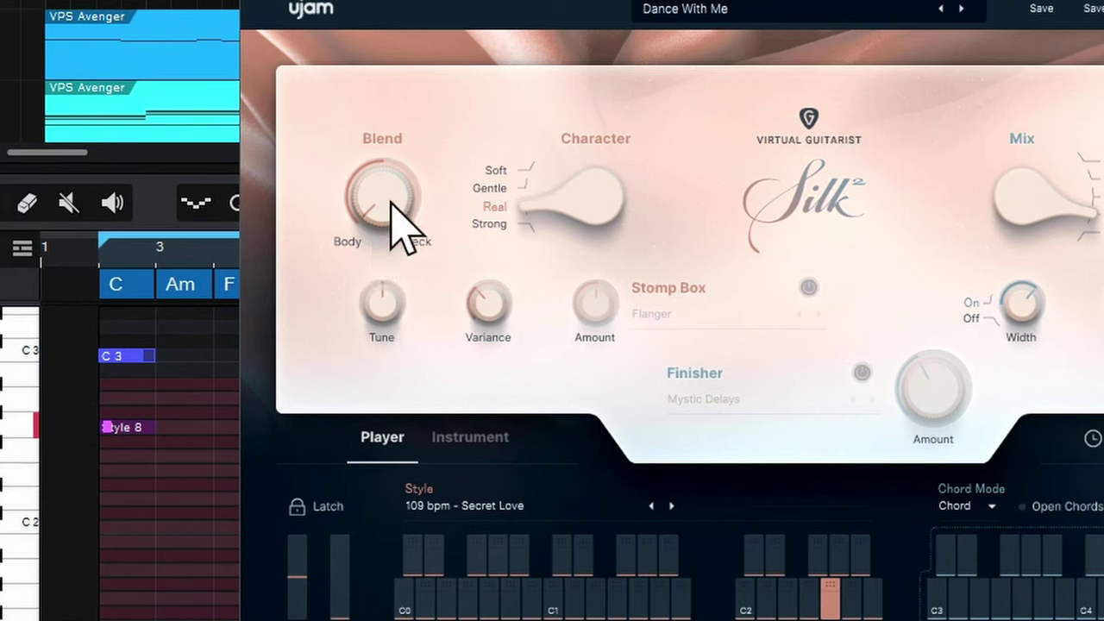
pyautogui.moveTo(391, 210); pyautogui.dragTo(390, 192)
pyautogui.moveTo(401, 50); pyautogui.dragTo(218, 196)
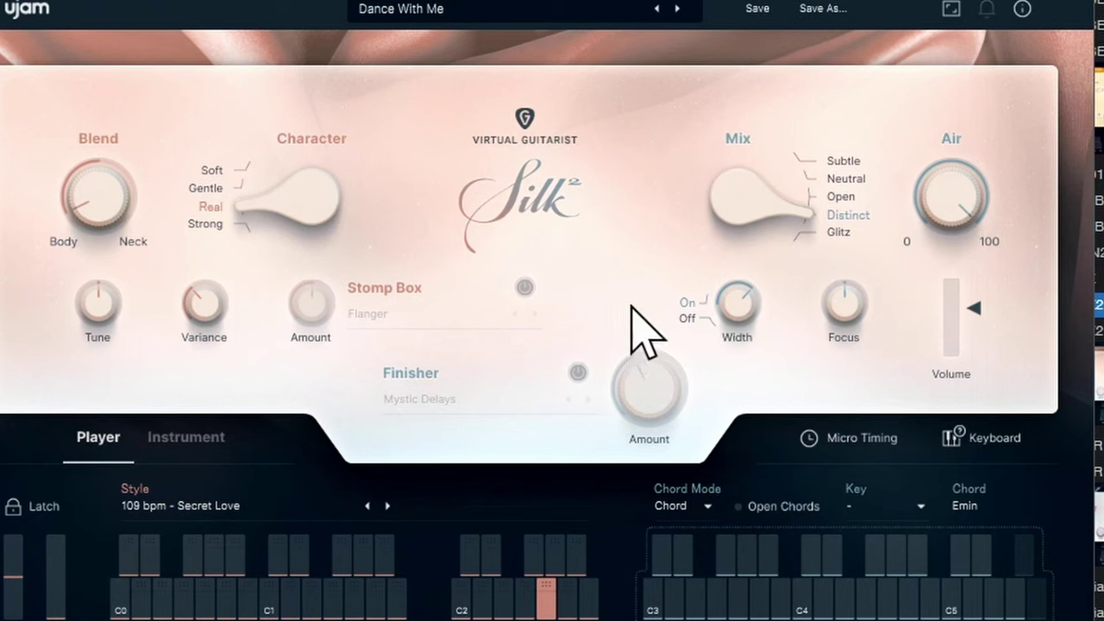
# Step: Load the Down The Hall preset from the factory Electronic category and audition it from bar 1, beat 4
pyautogui.click(557, 10)
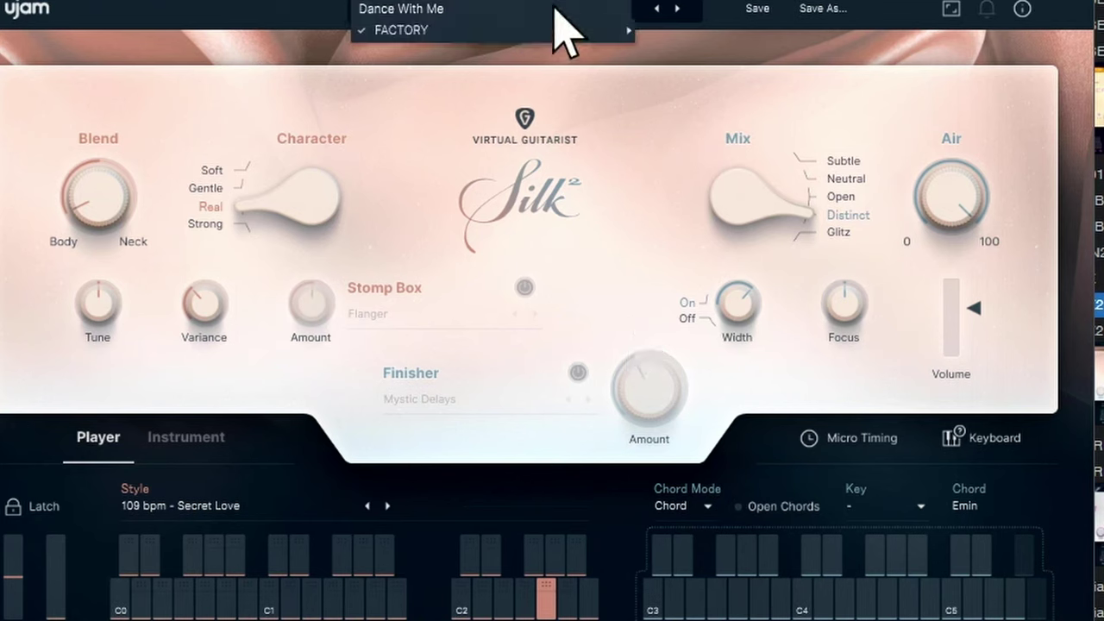
pyautogui.moveTo(554, 28)
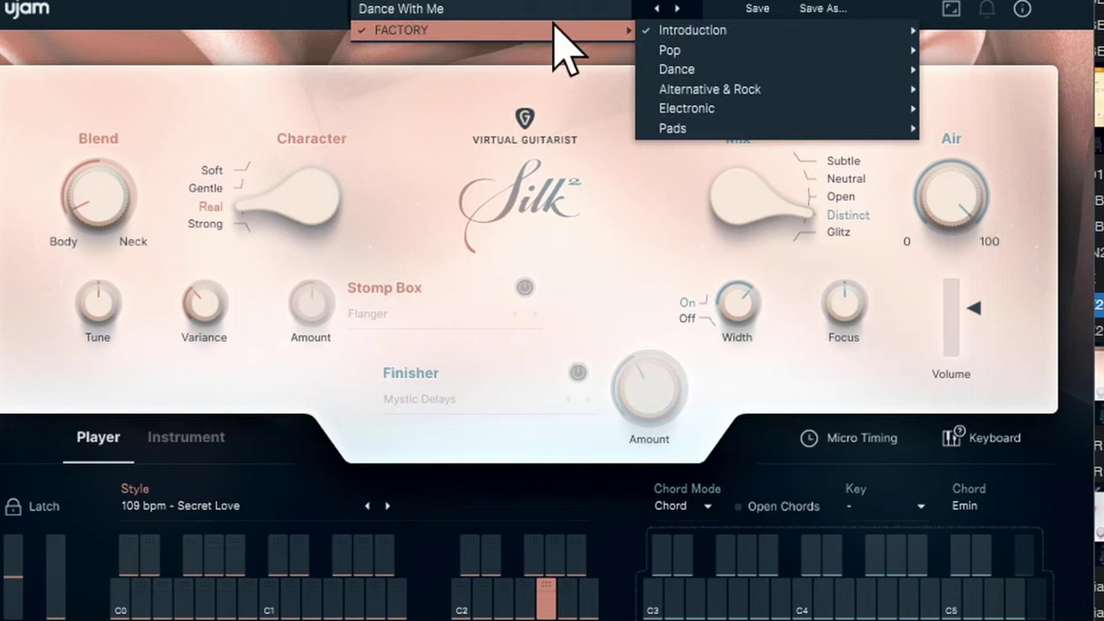
pyautogui.moveTo(687, 50)
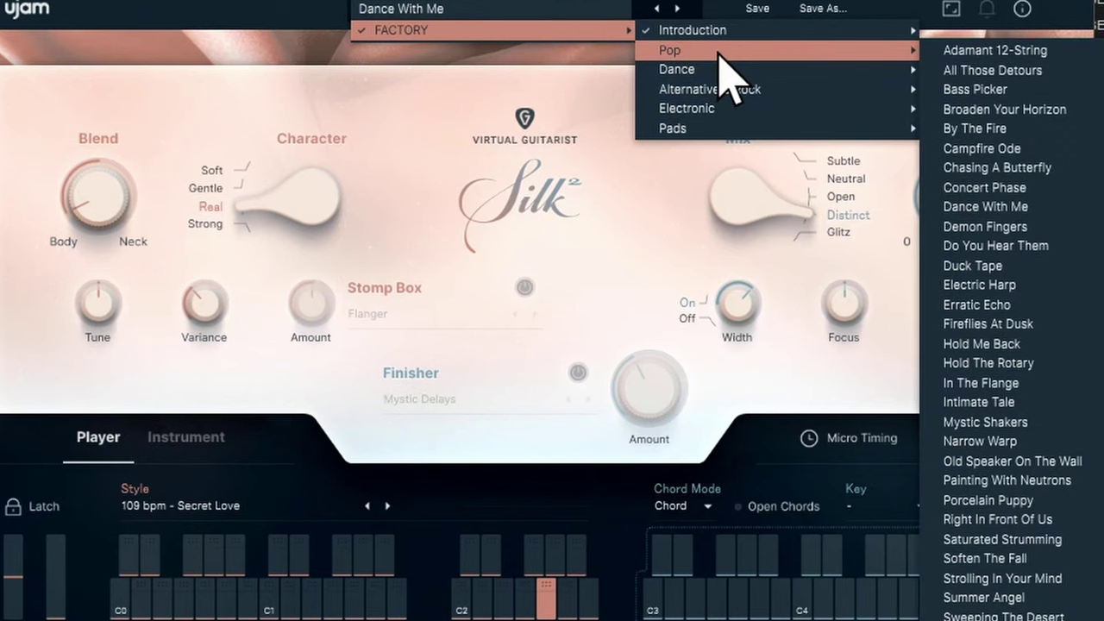
pyautogui.moveTo(894, 69)
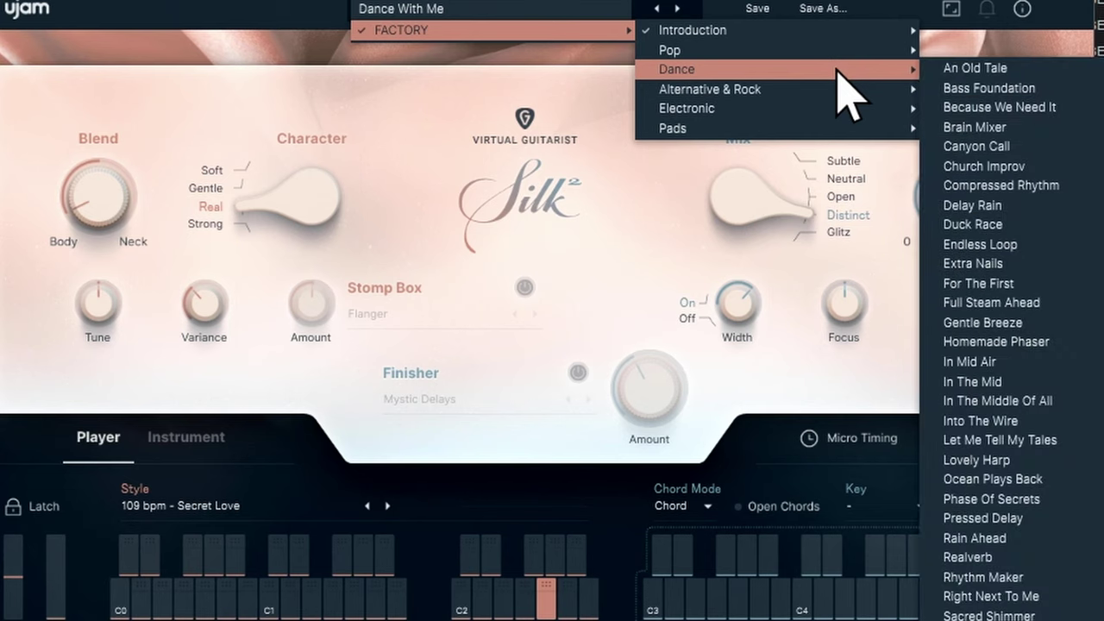
pyautogui.moveTo(838, 108)
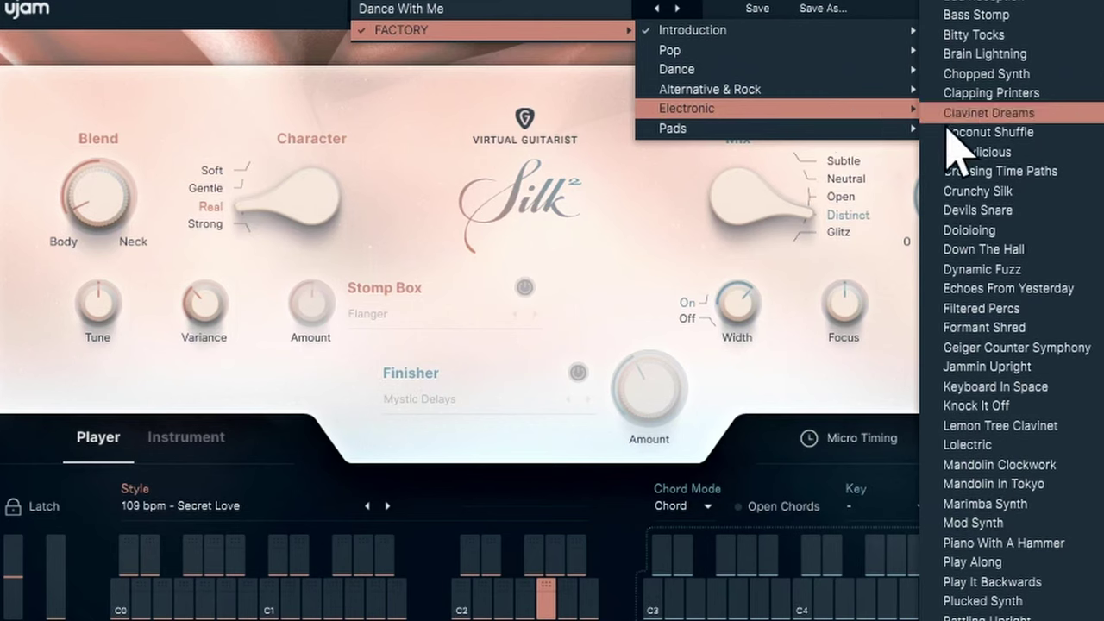
pyautogui.click(979, 250)
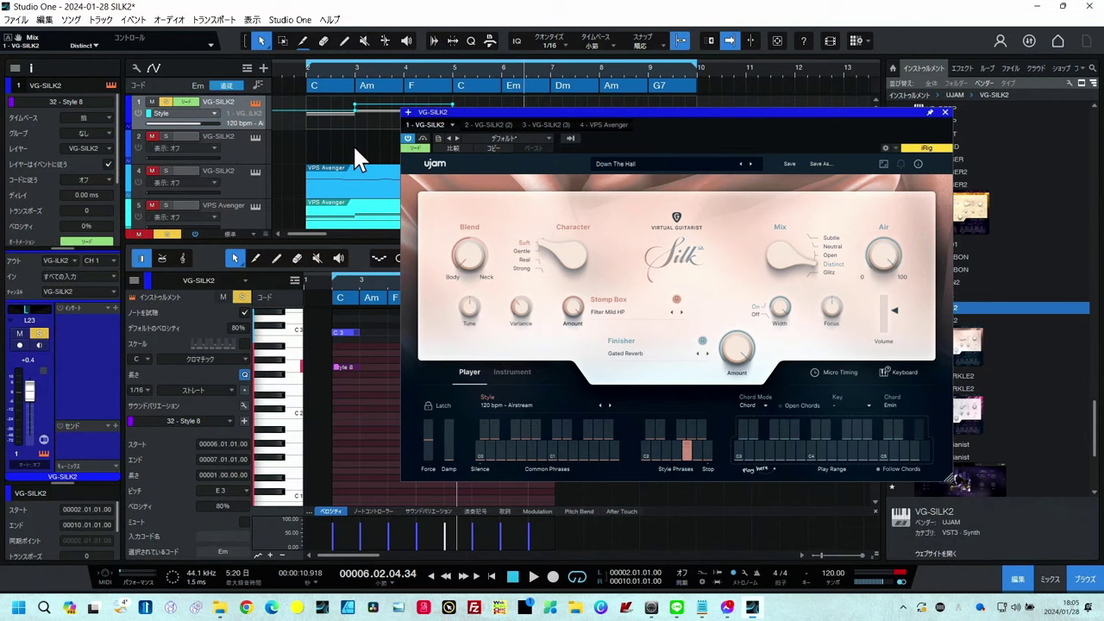
pyautogui.click(297, 70)
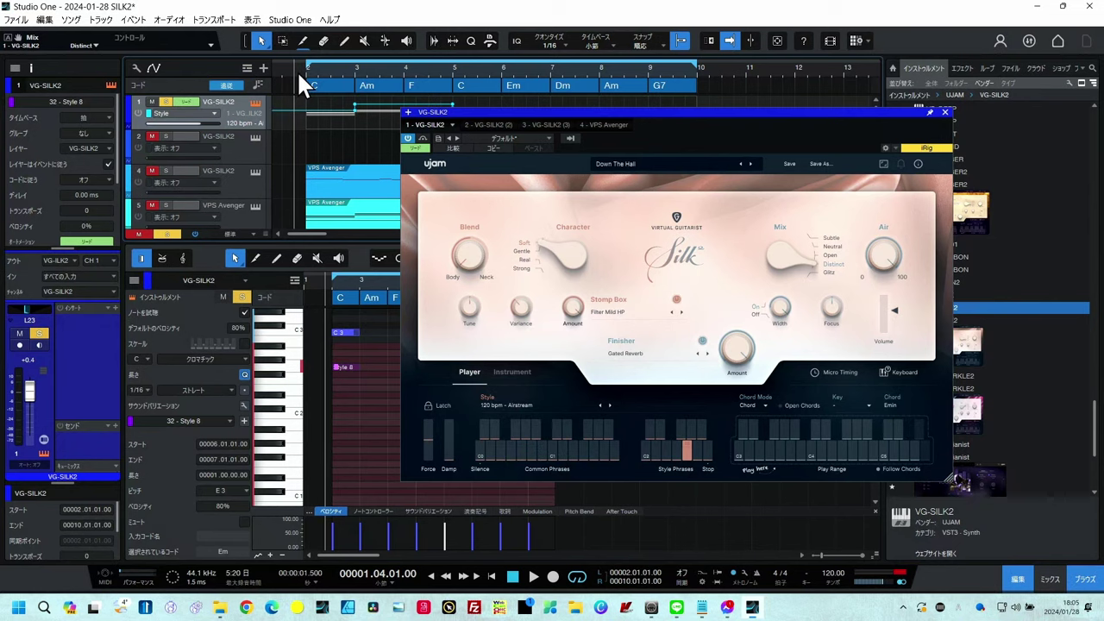
pyautogui.press('space')
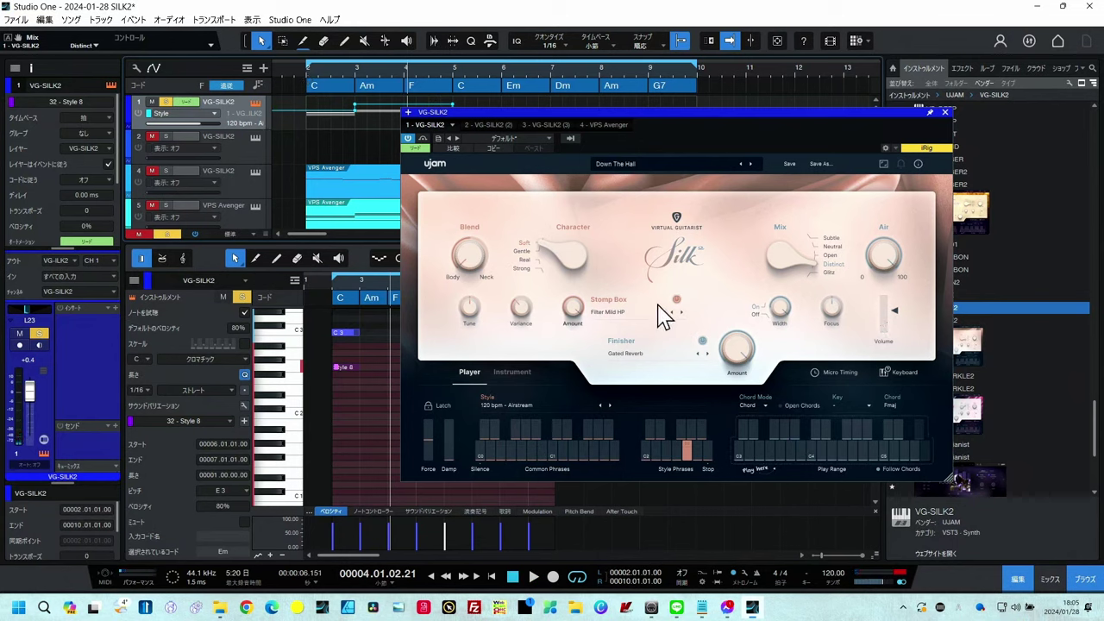
# Step: Switch off the Stomp Box and Finisher effects and return the playback position to bar 2
pyautogui.click(676, 299)
pyautogui.click(702, 340)
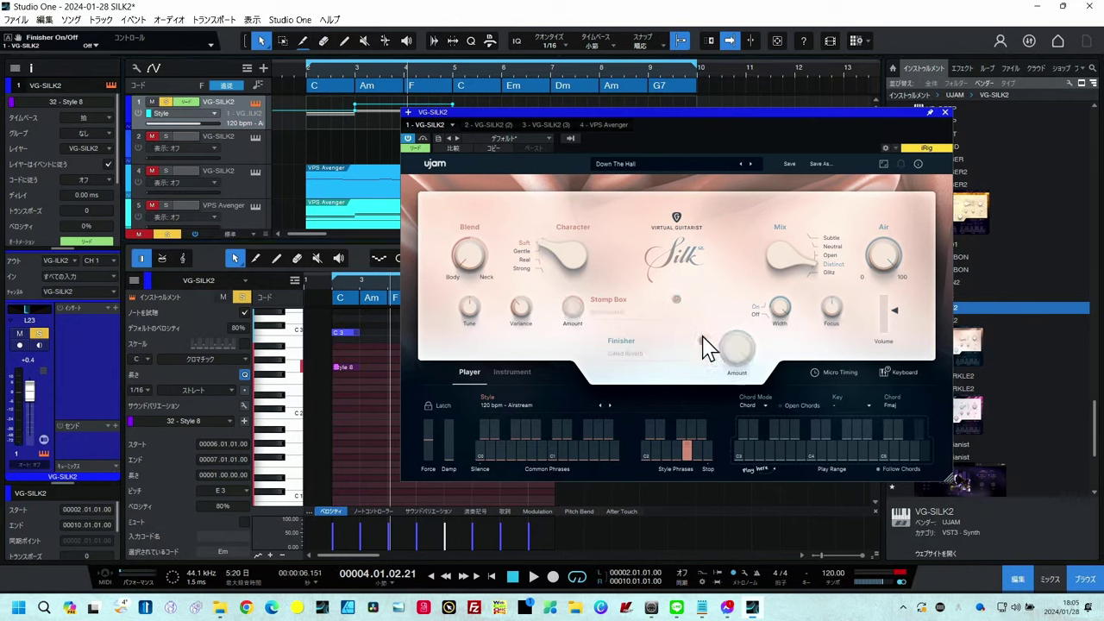
pyautogui.click(301, 72)
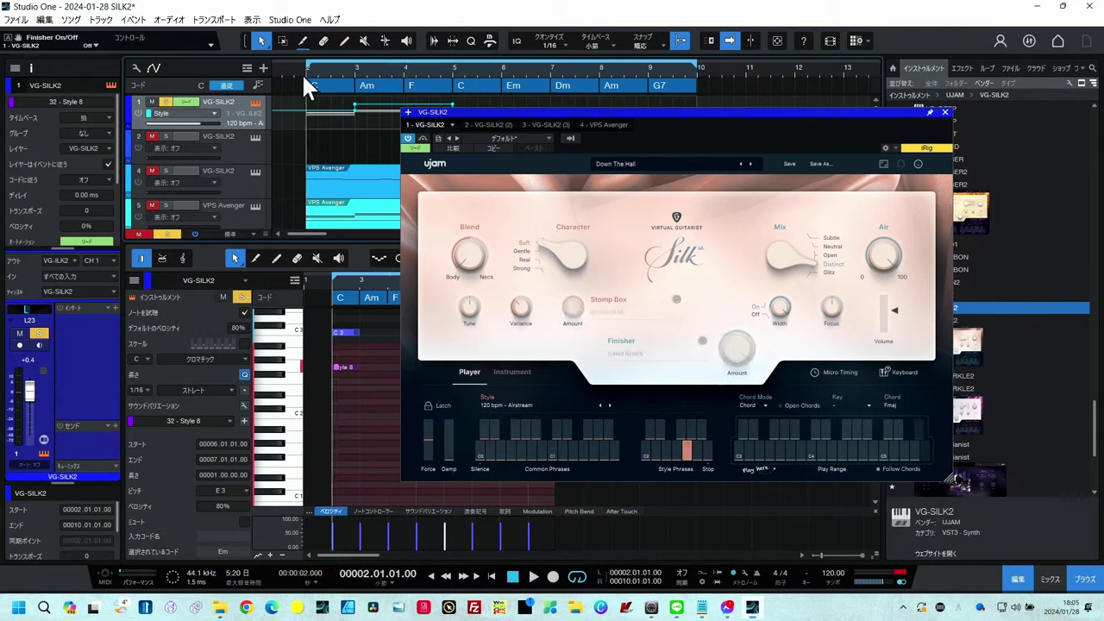
# Step: Audition Down The Hall without effects, set VG-SILK2's Style to 93 bpm - Life Is A Tale and replay it from before bar 2
pyautogui.press('space')
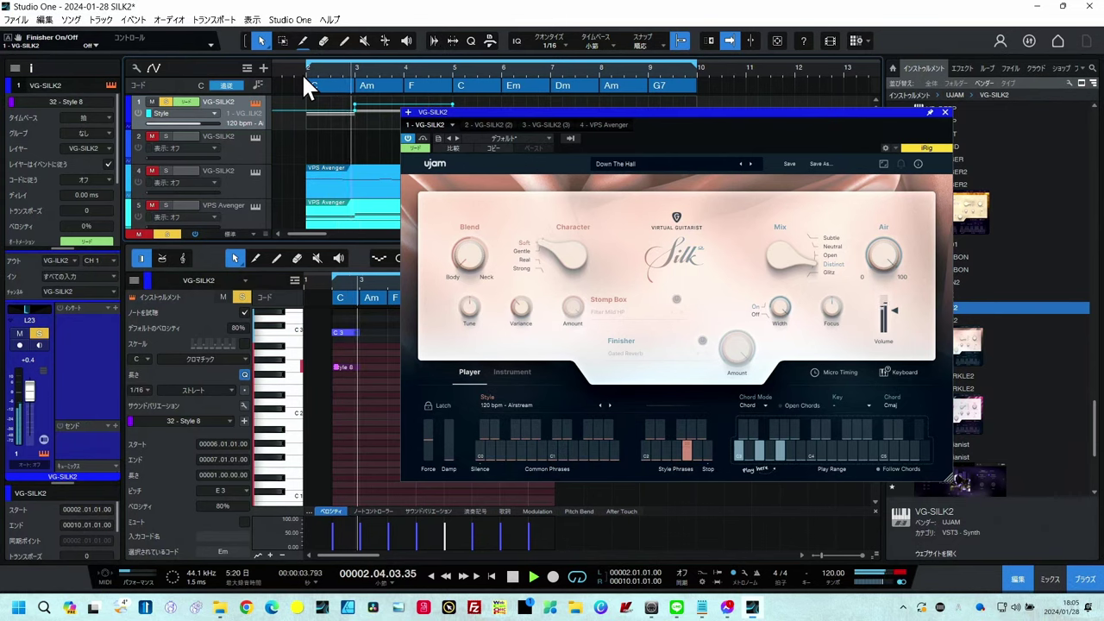
pyautogui.press('space')
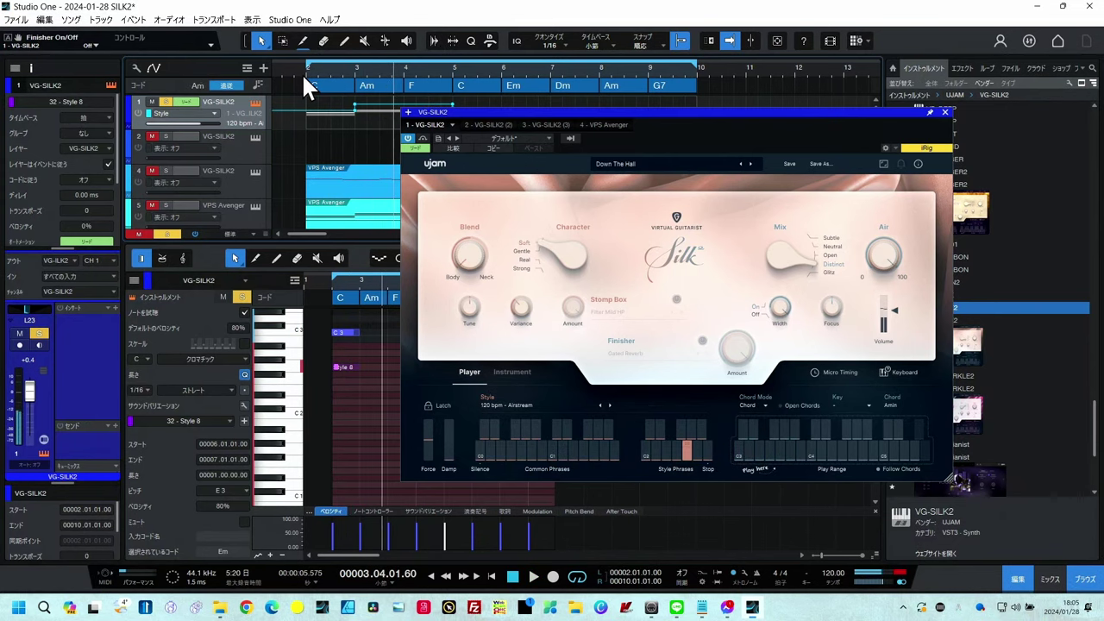
pyautogui.click(510, 400)
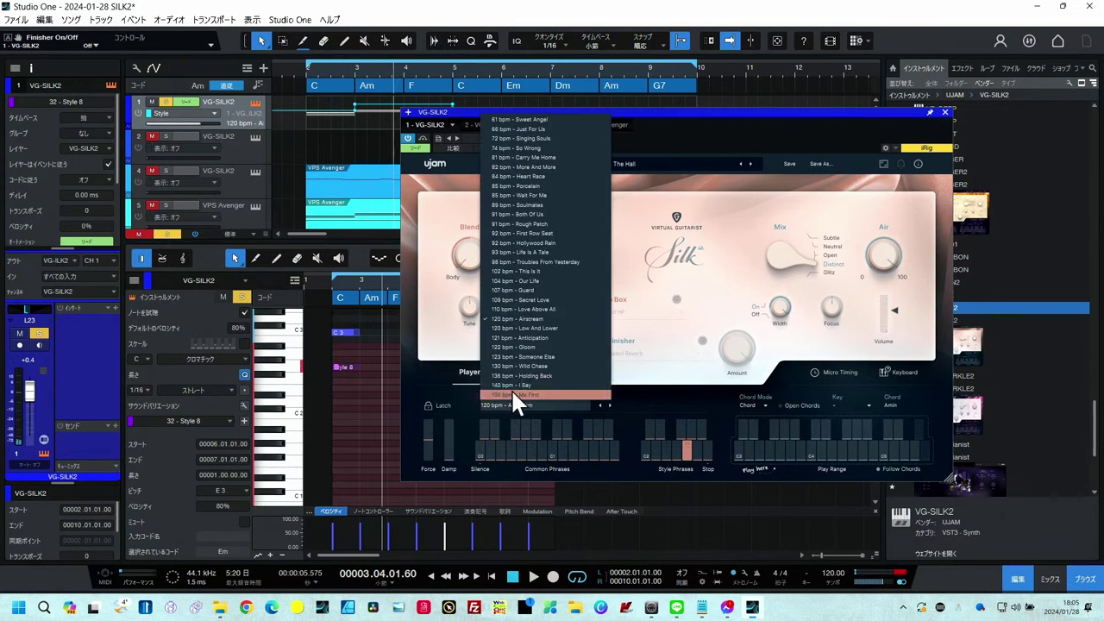
pyautogui.click(511, 300)
pyautogui.click(301, 67)
pyautogui.press('space')
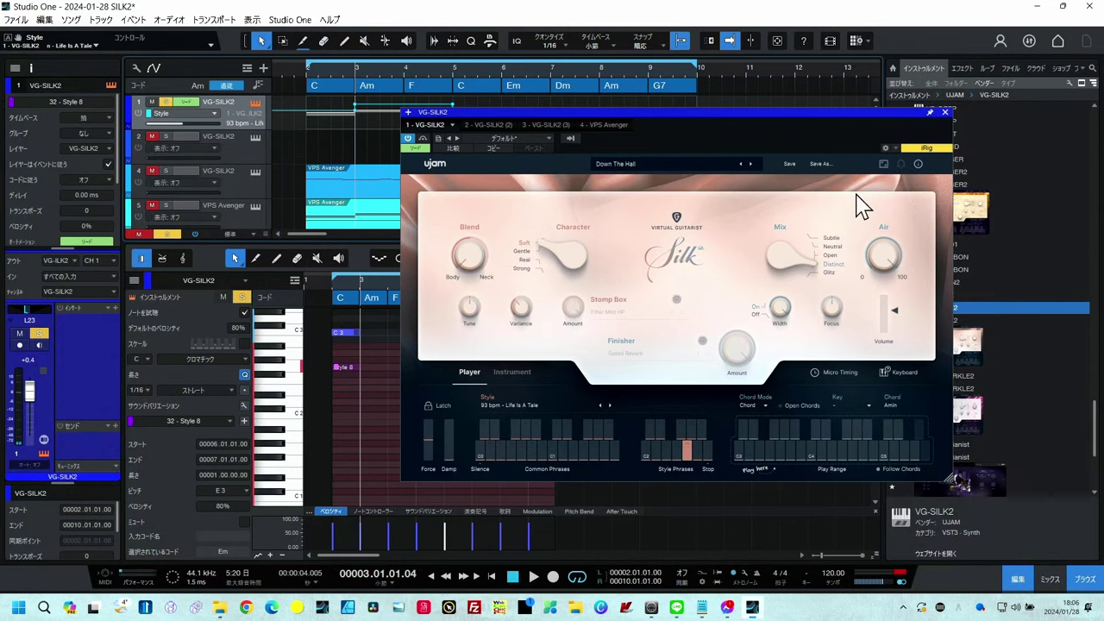
pyautogui.click(944, 113)
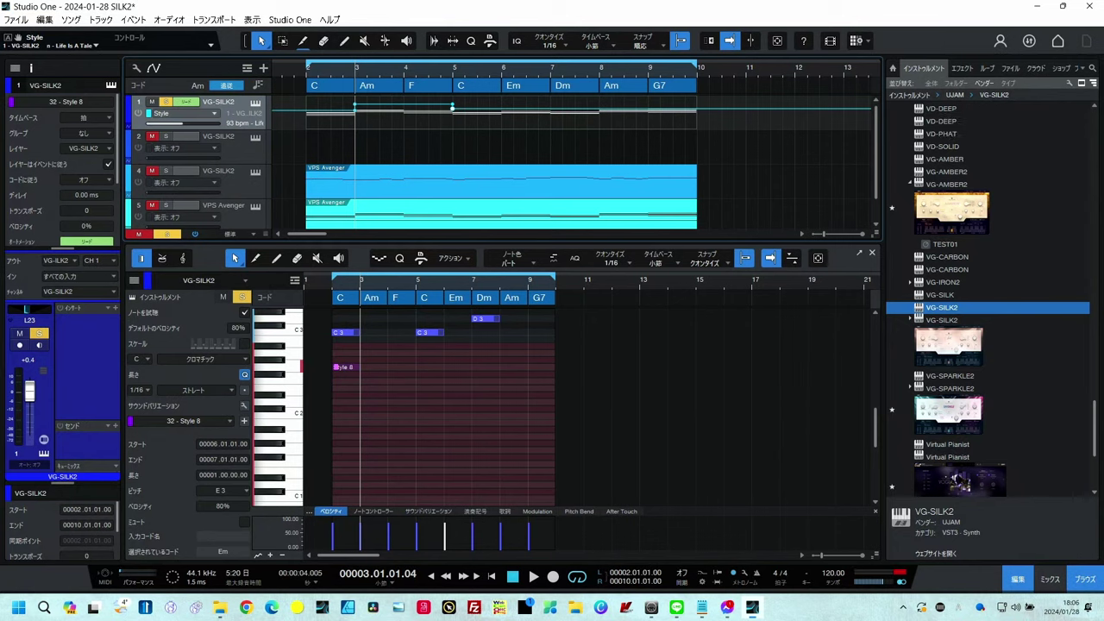
# Step: Unmute and solo the second VG-SILK2 track, and pan the first VG-SILK2 channel to L42 in the mixer
pyautogui.click(235, 101)
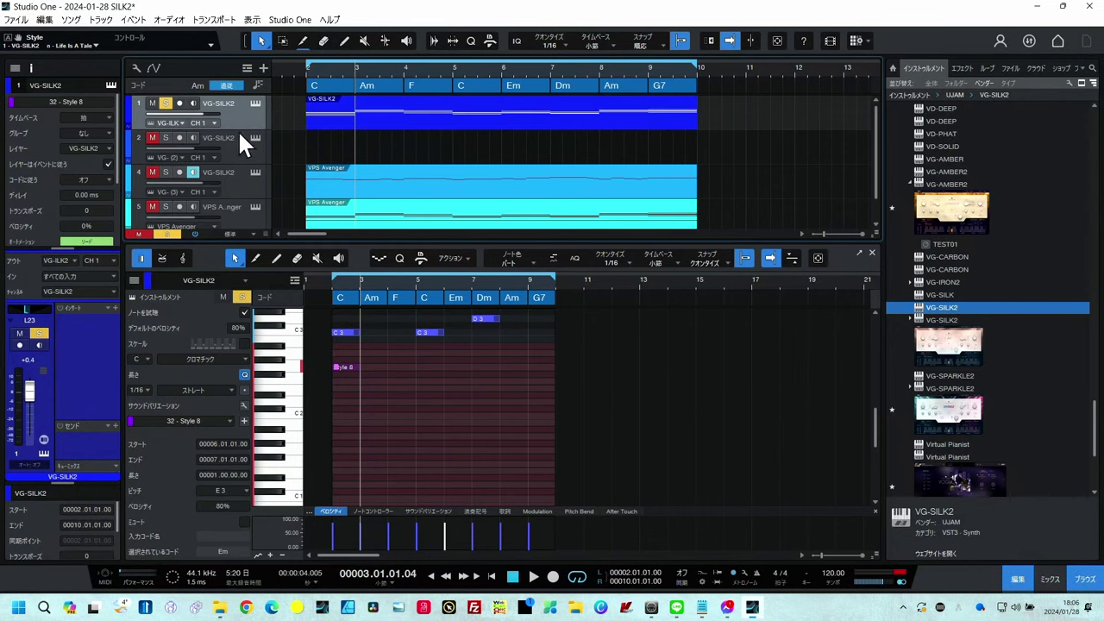
pyautogui.click(248, 154)
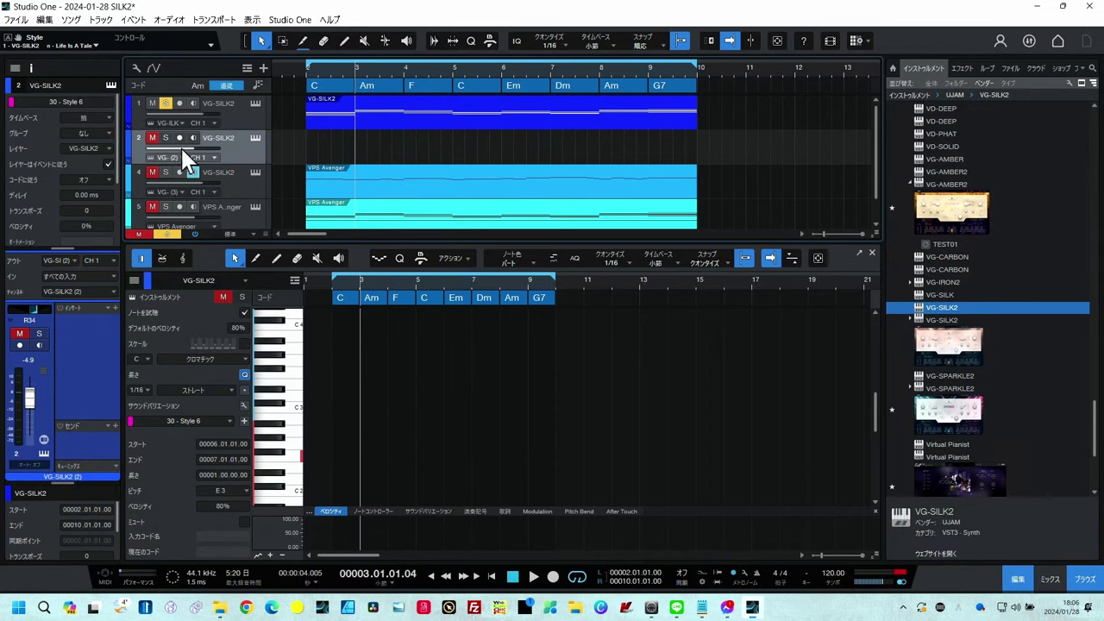
pyautogui.click(164, 138)
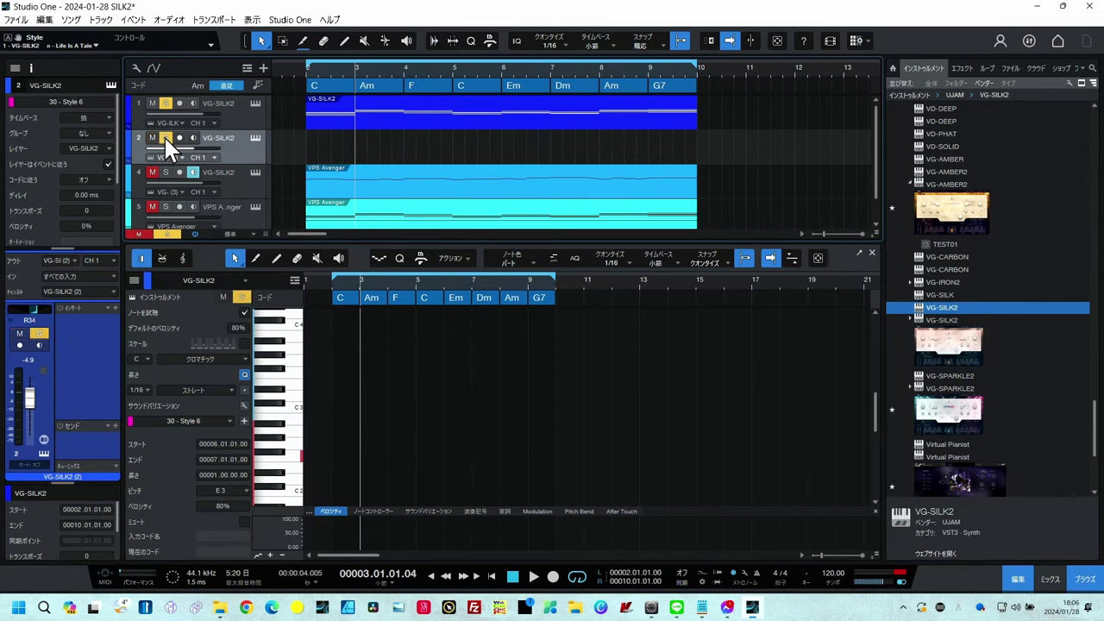
pyautogui.press('F3')
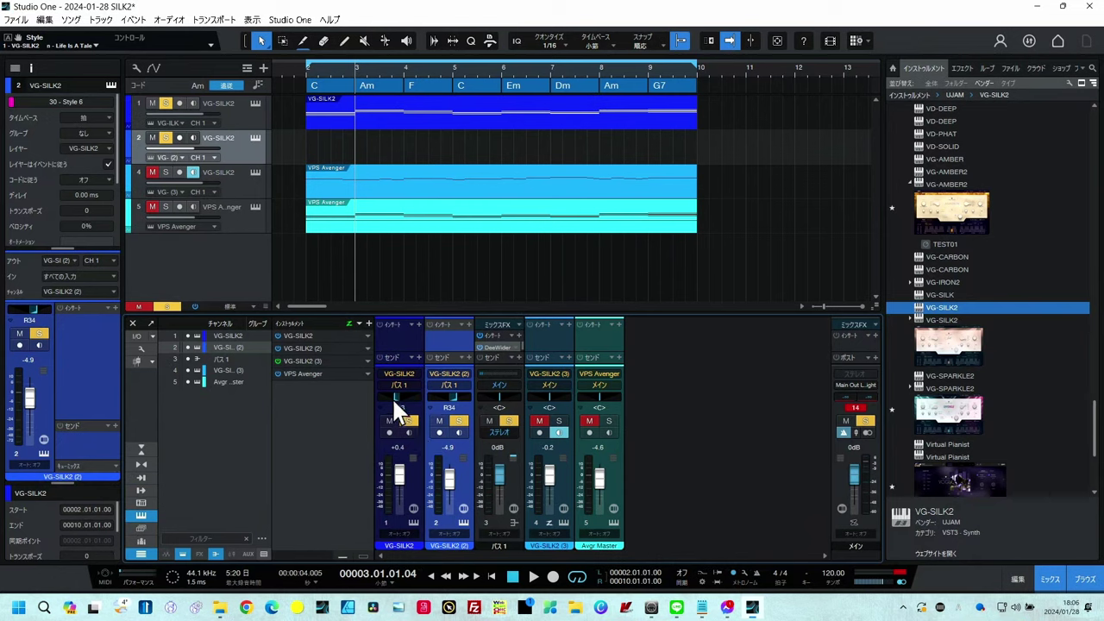
pyautogui.moveTo(391, 396); pyautogui.dragTo(389, 407)
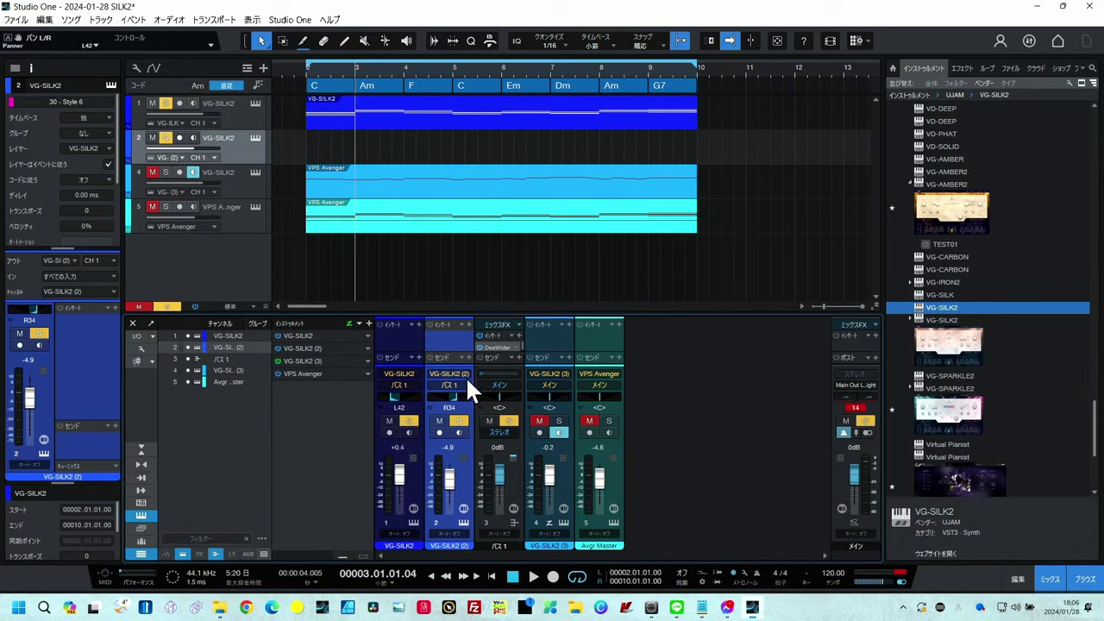
# Step: Set the DeeWider effect on the guitar bus to a width of 58.6
pyautogui.click(514, 468)
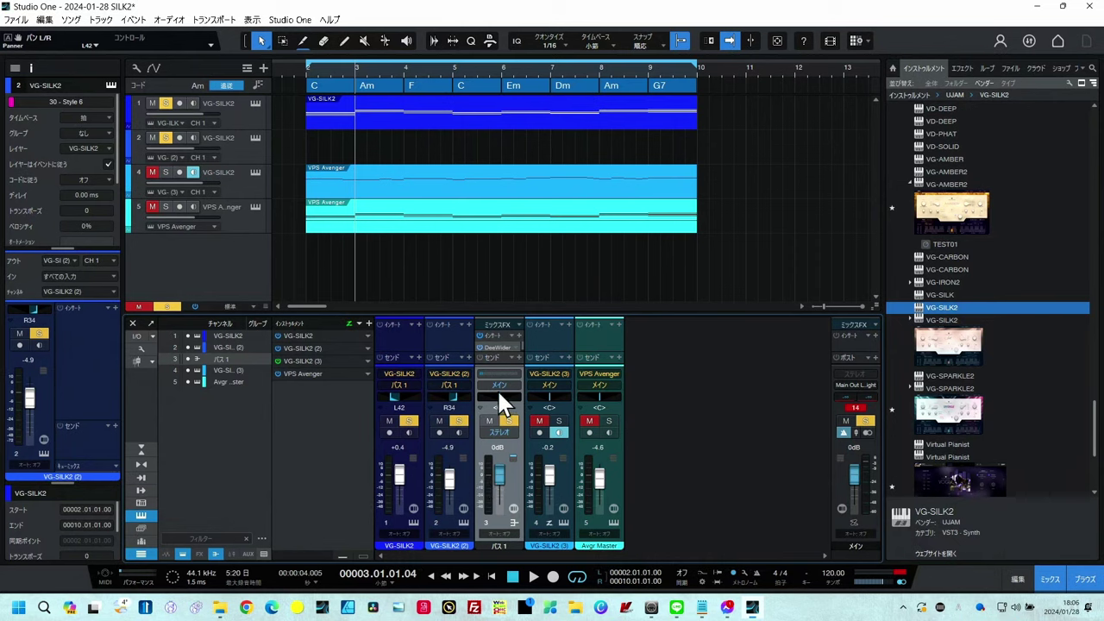
pyautogui.click(496, 316)
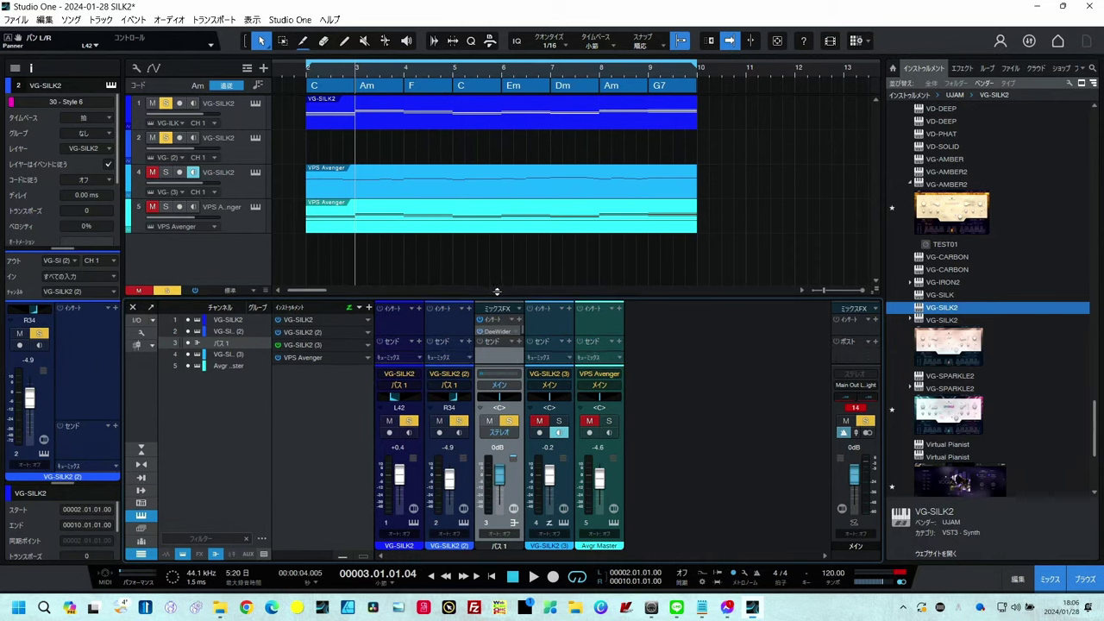
pyautogui.click(501, 299)
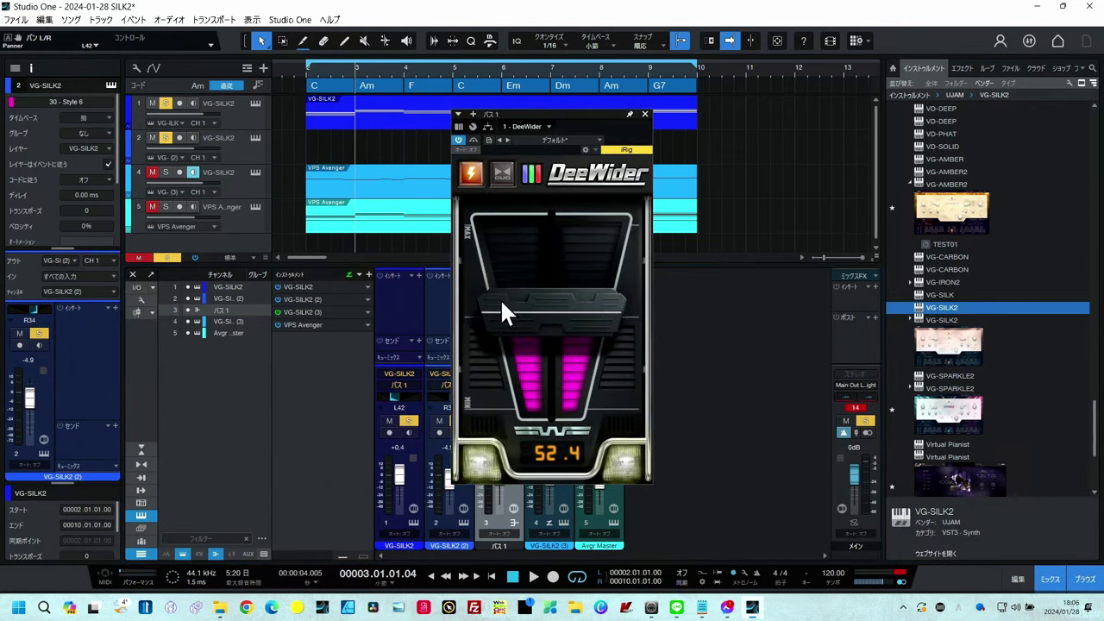
pyautogui.moveTo(528, 322); pyautogui.dragTo(558, 317)
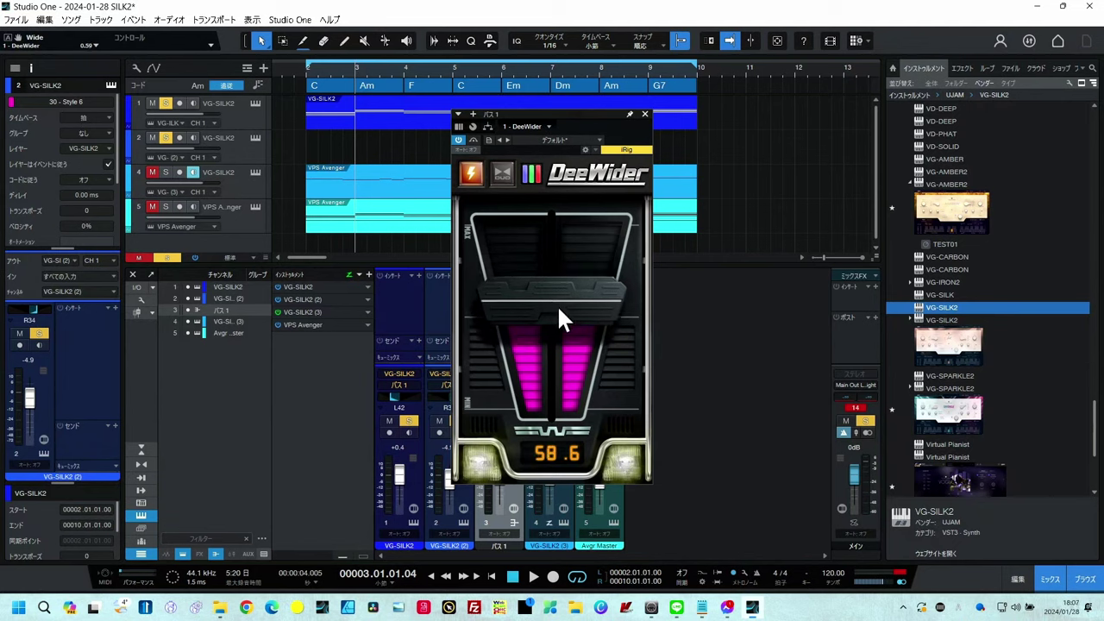
pyautogui.click(643, 113)
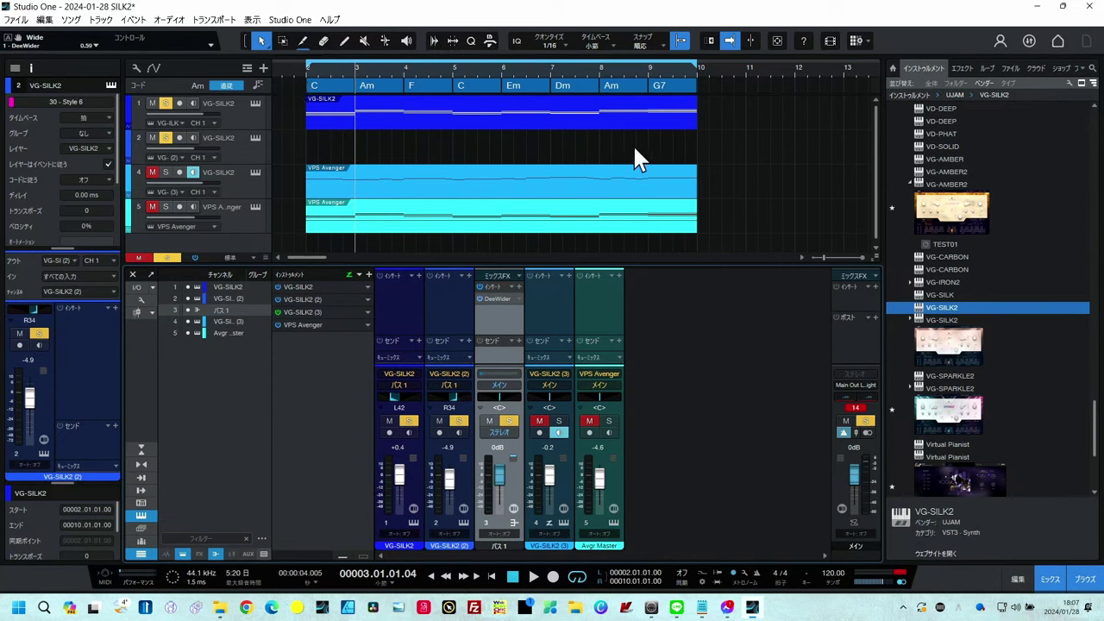
# Step: Check the second VG-SILK2 instrument's settings and audition both panned guitars together from before bar 2
pyautogui.click(254, 138)
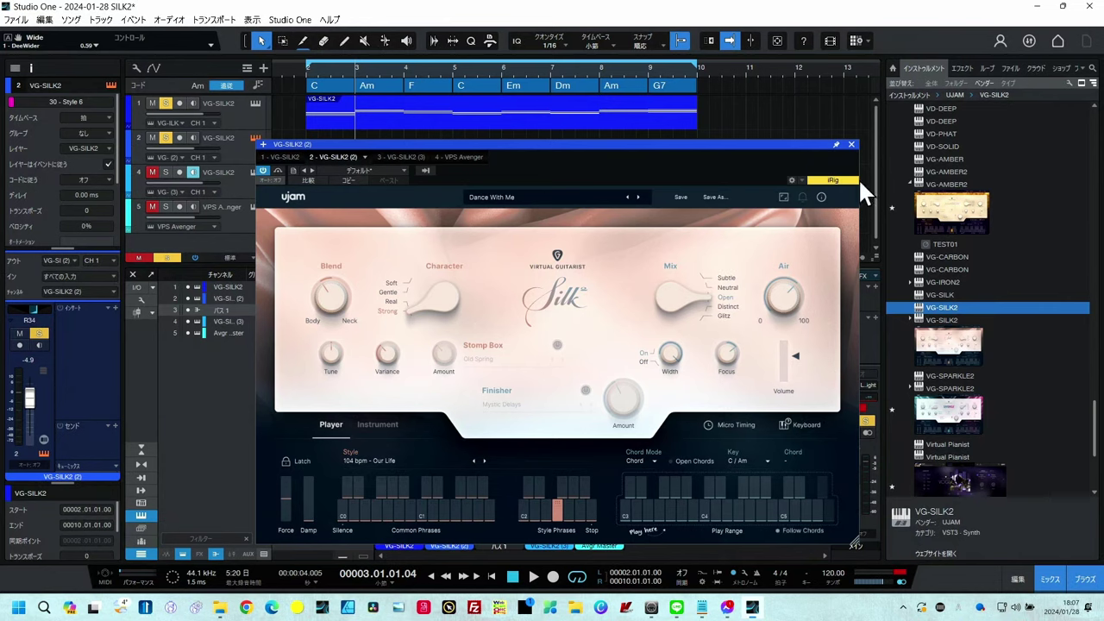
pyautogui.click(851, 145)
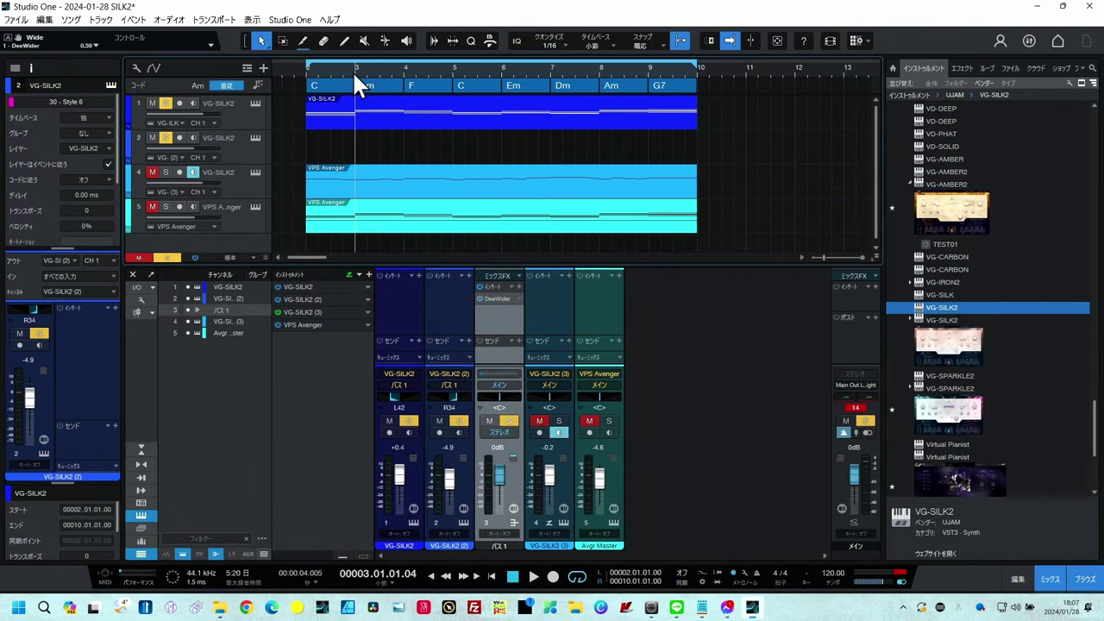
pyautogui.doubleClick(299, 66)
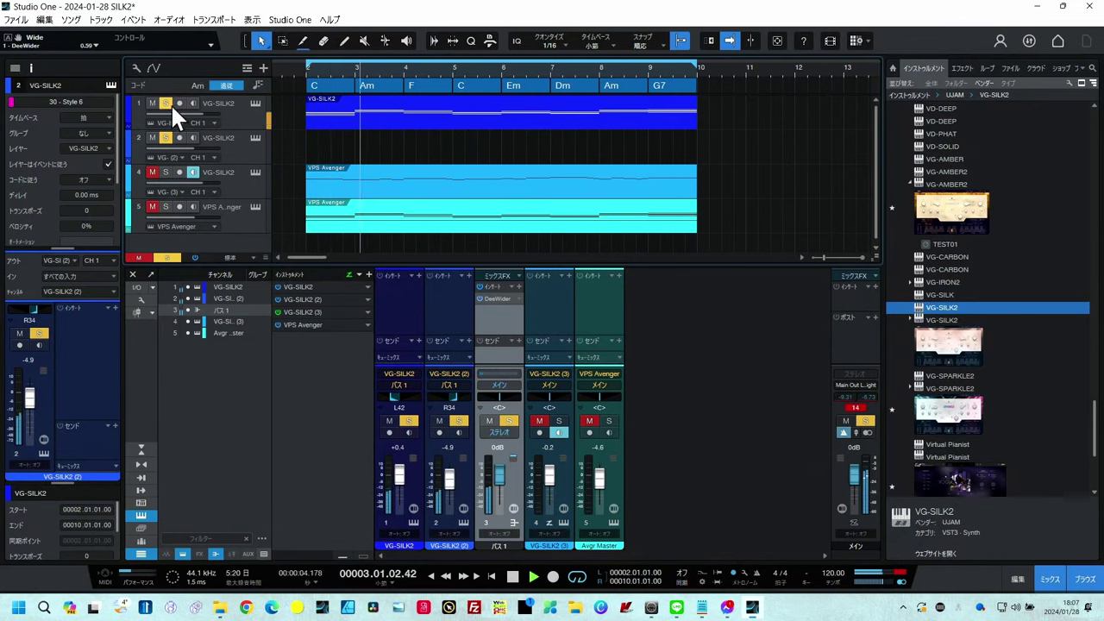
pyautogui.press('space')
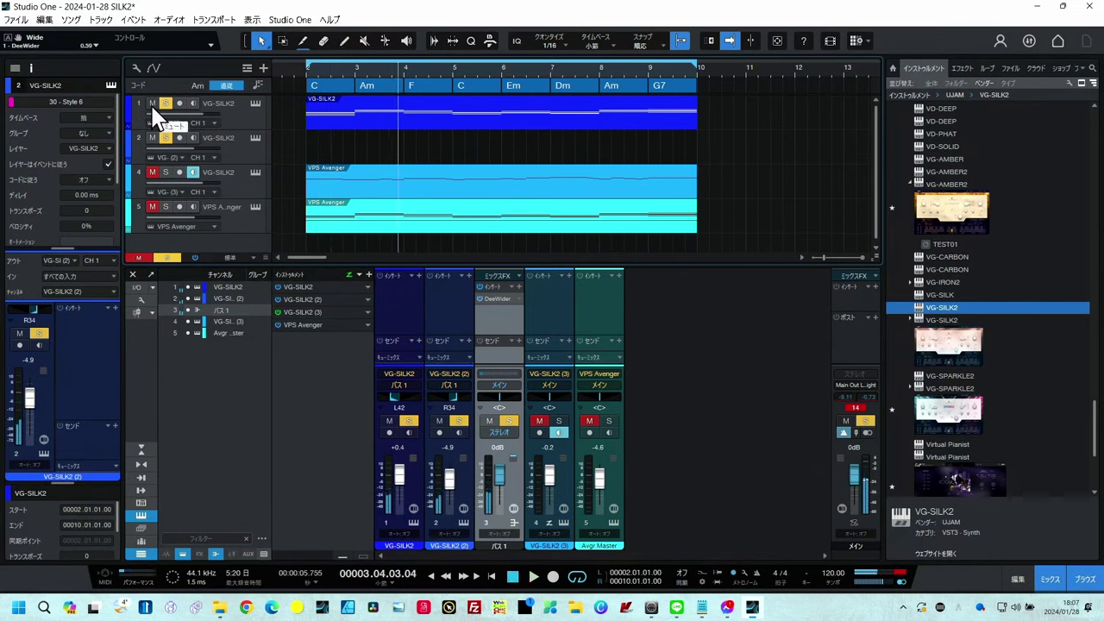
# Step: Mute the first VG-SILK2 track, audition the second guitar alone from bar 2, and restore the first track's solo
pyautogui.click(151, 102)
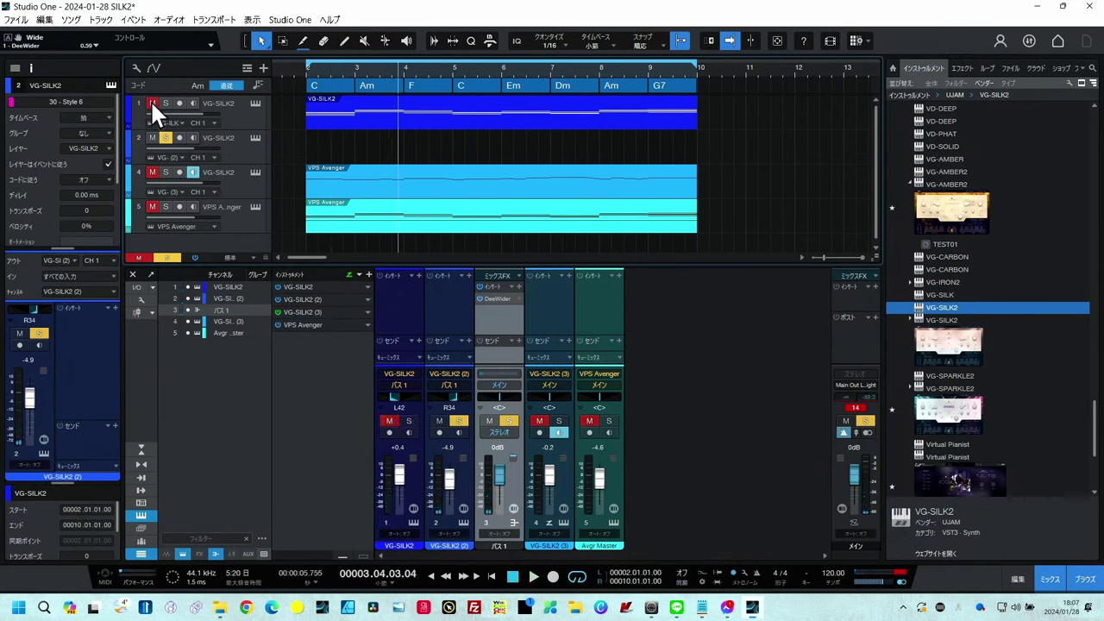
pyautogui.click(306, 70)
pyautogui.press('space')
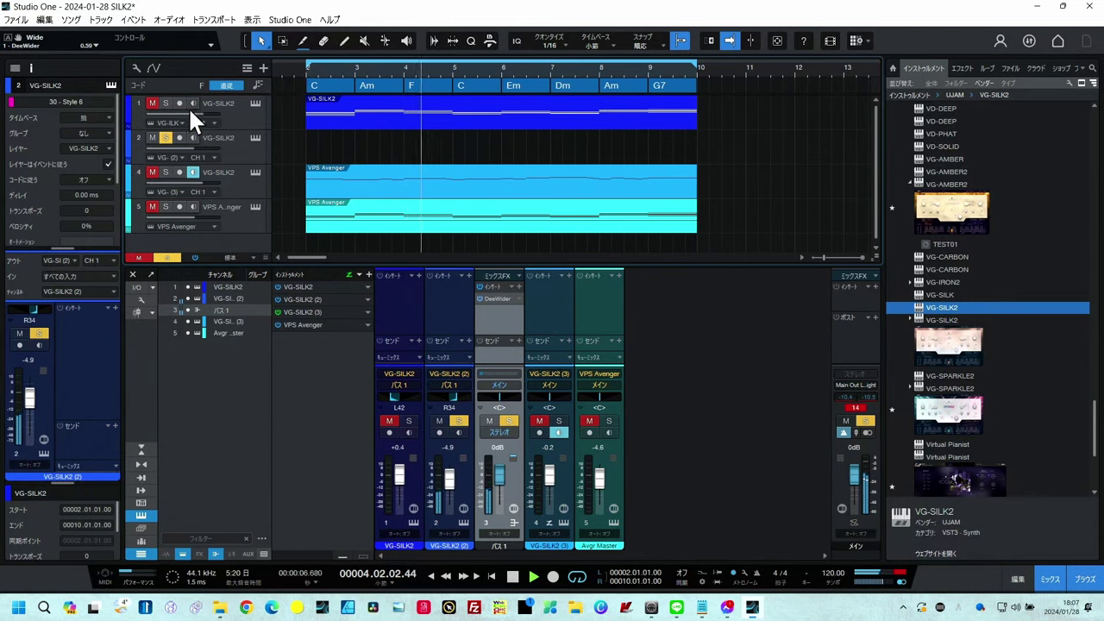
pyautogui.click(166, 99)
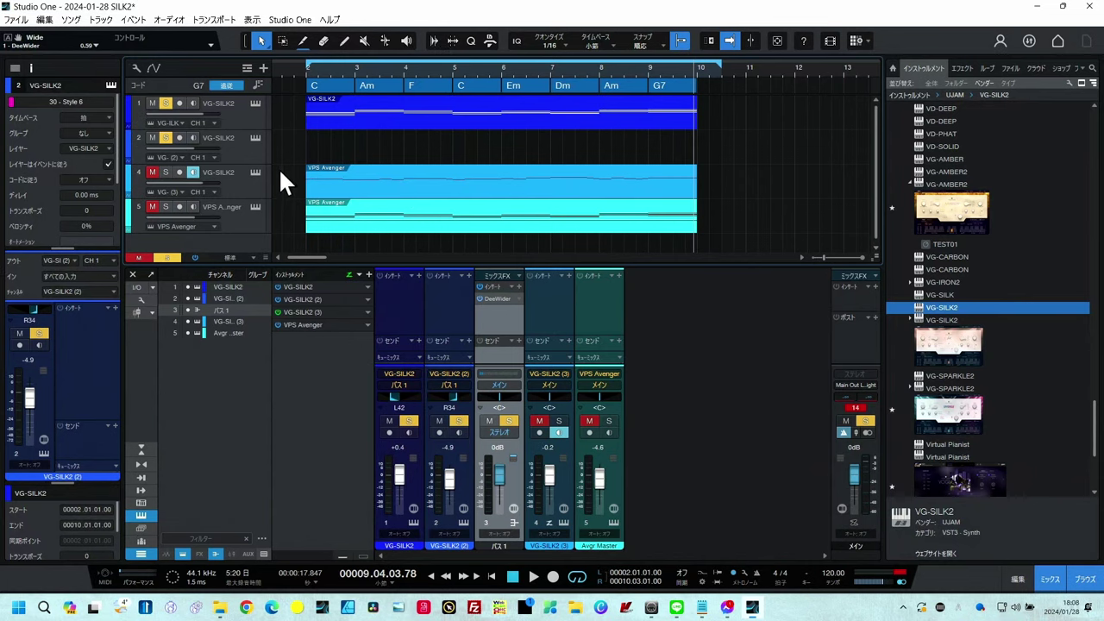
# Step: Unmute and solo the third VG-SILK2 track, and keep its instrument's Chord Mode on Note
pyautogui.click(151, 171)
pyautogui.click(255, 173)
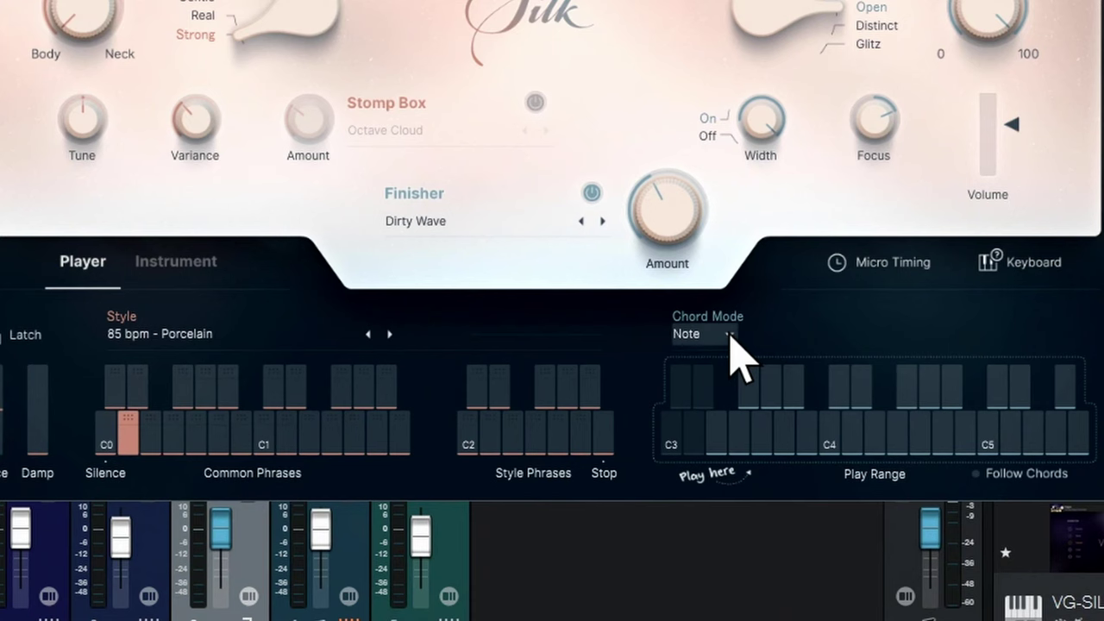
pyautogui.click(753, 379)
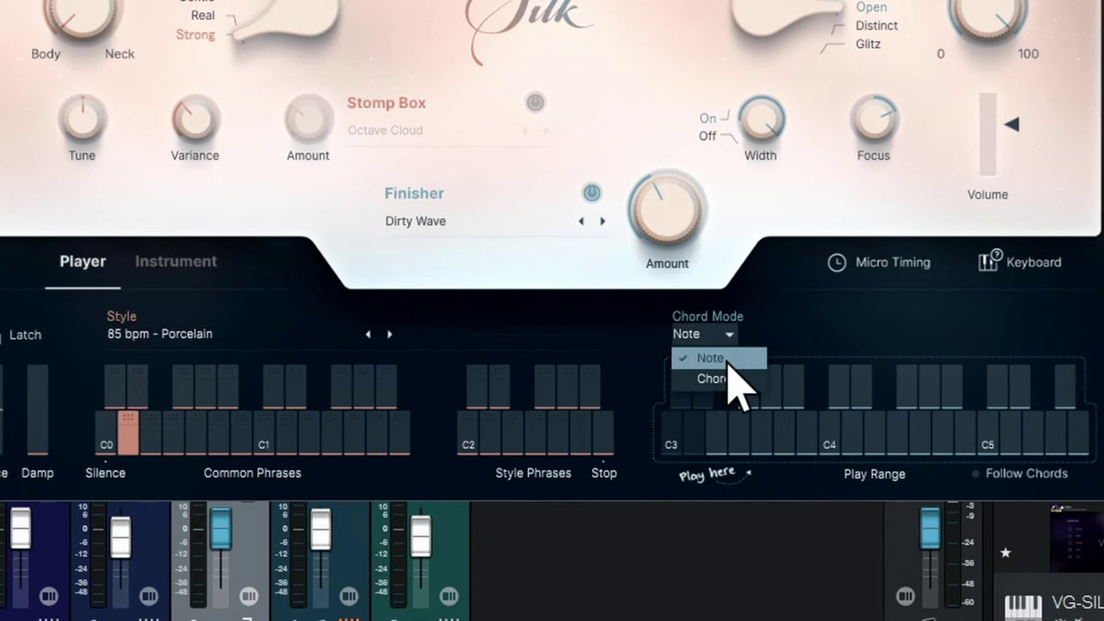
pyautogui.click(728, 365)
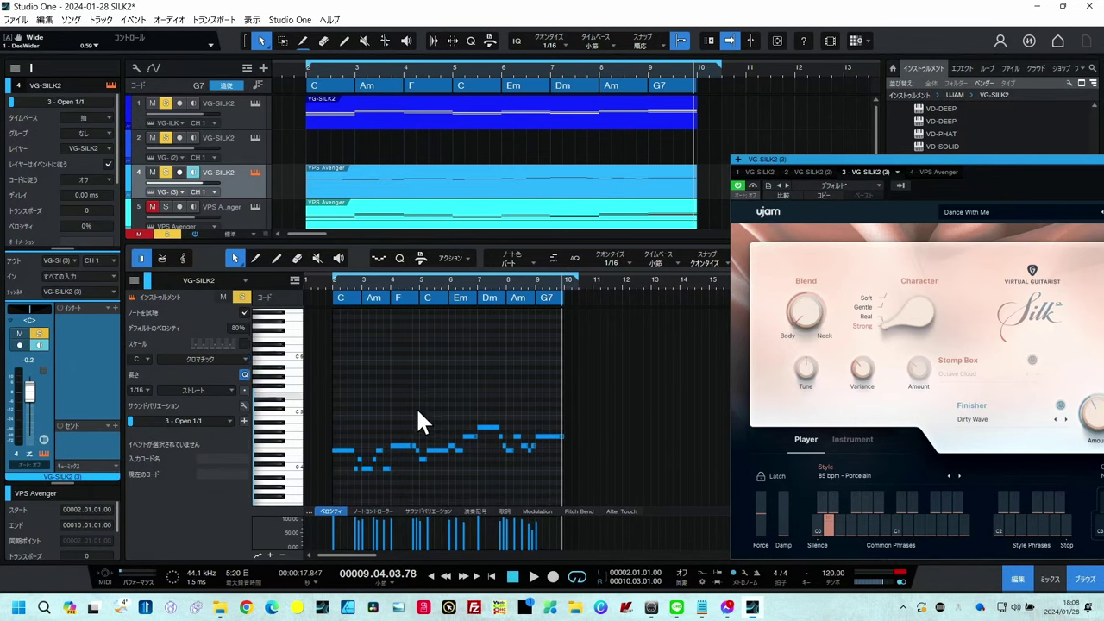
# Step: Examine the melody notes of the third VG-SILK2 track and audition it with the first two guitar tracks muted
pyautogui.scroll(-1, 417, 411)
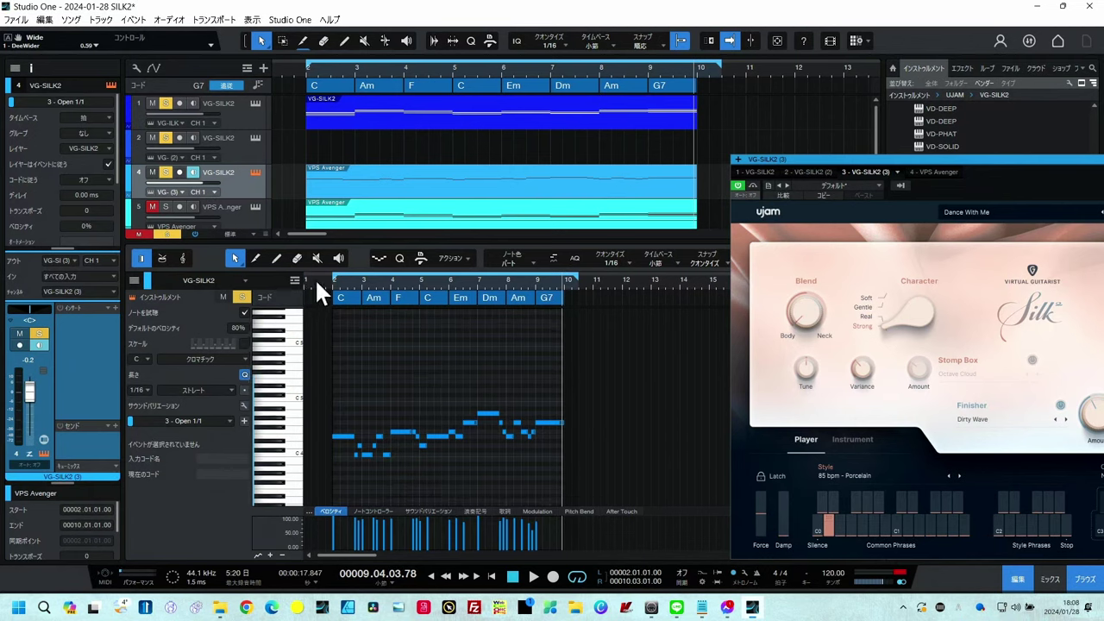
pyautogui.moveTo(314, 280); pyautogui.dragTo(585, 427)
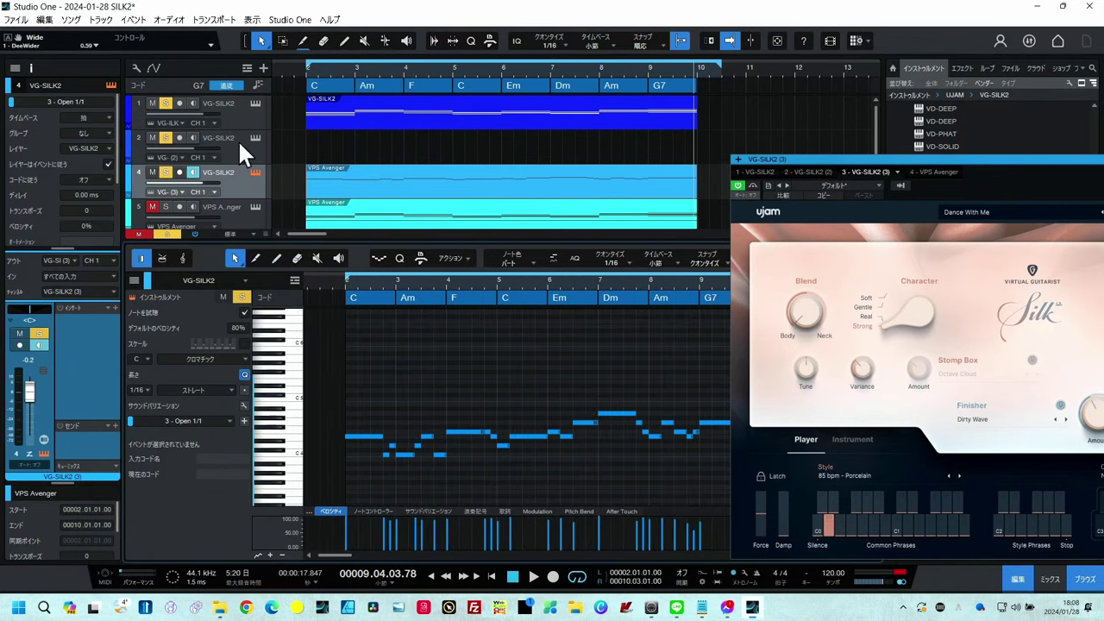
pyautogui.click(151, 102)
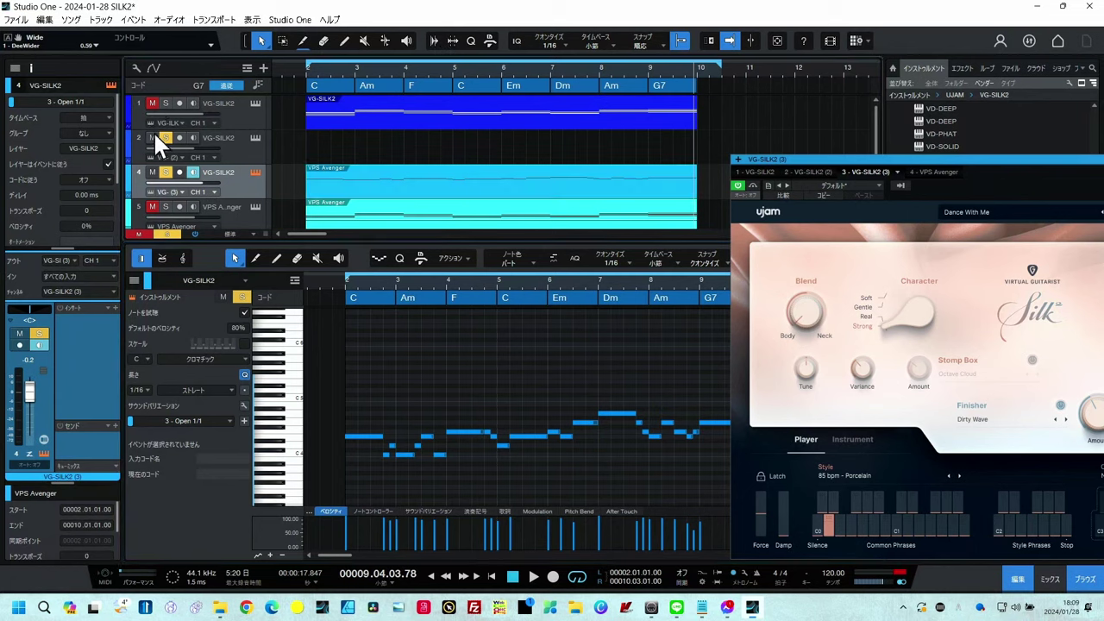
pyautogui.press('space')
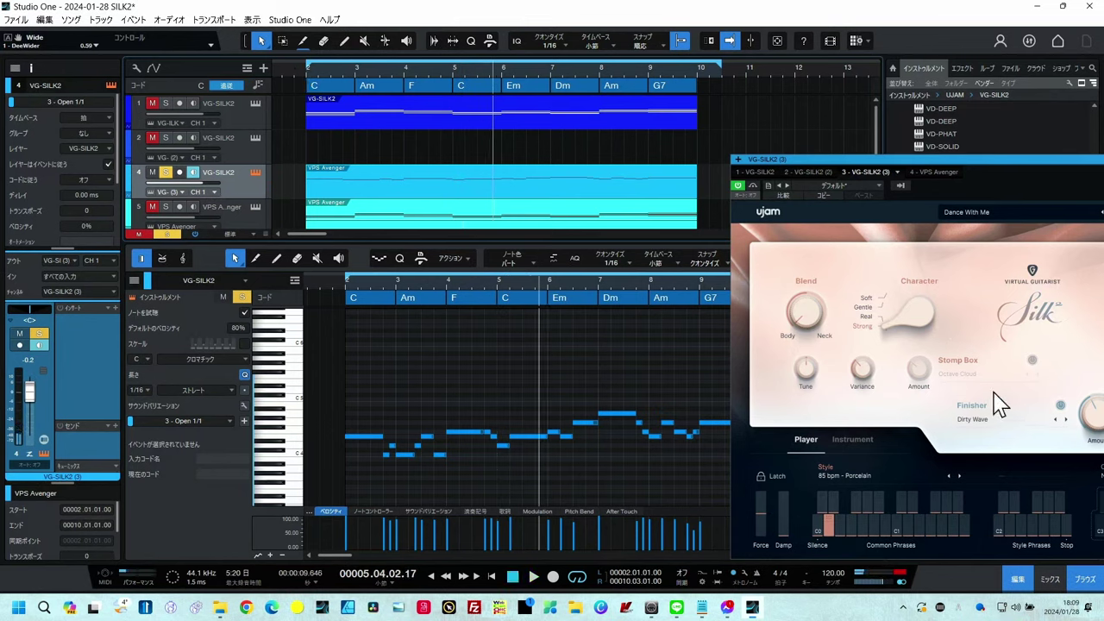
# Step: Switch off the Dirty Wave Finisher on the third VG-SILK2 and audition the part from before bar 2
pyautogui.click(1033, 361)
pyautogui.click(1034, 361)
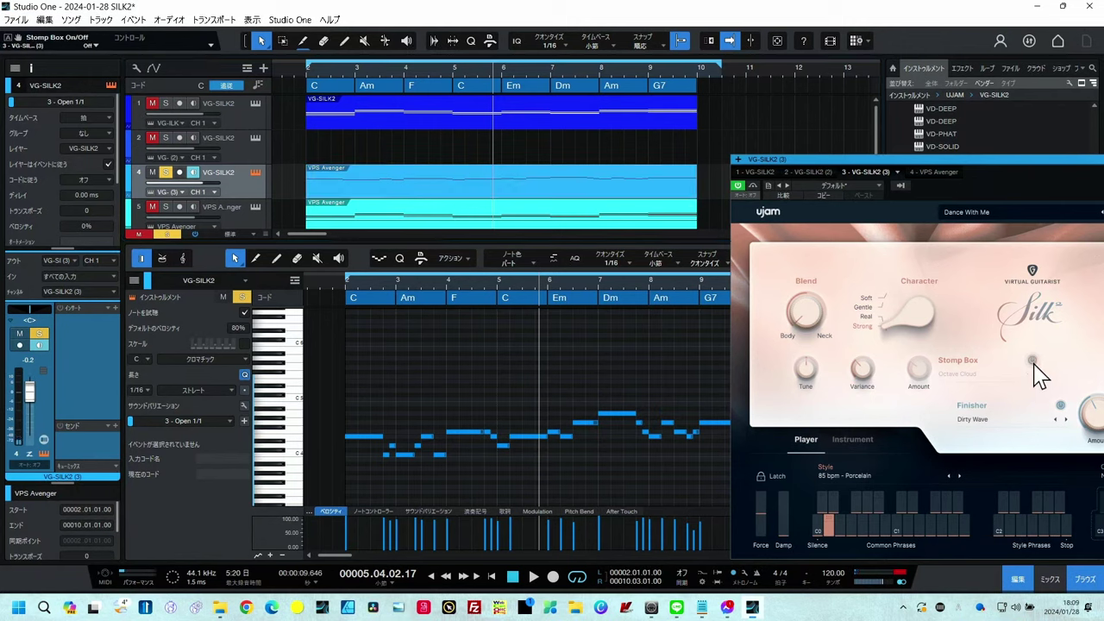
pyautogui.click(1060, 405)
pyautogui.click(293, 68)
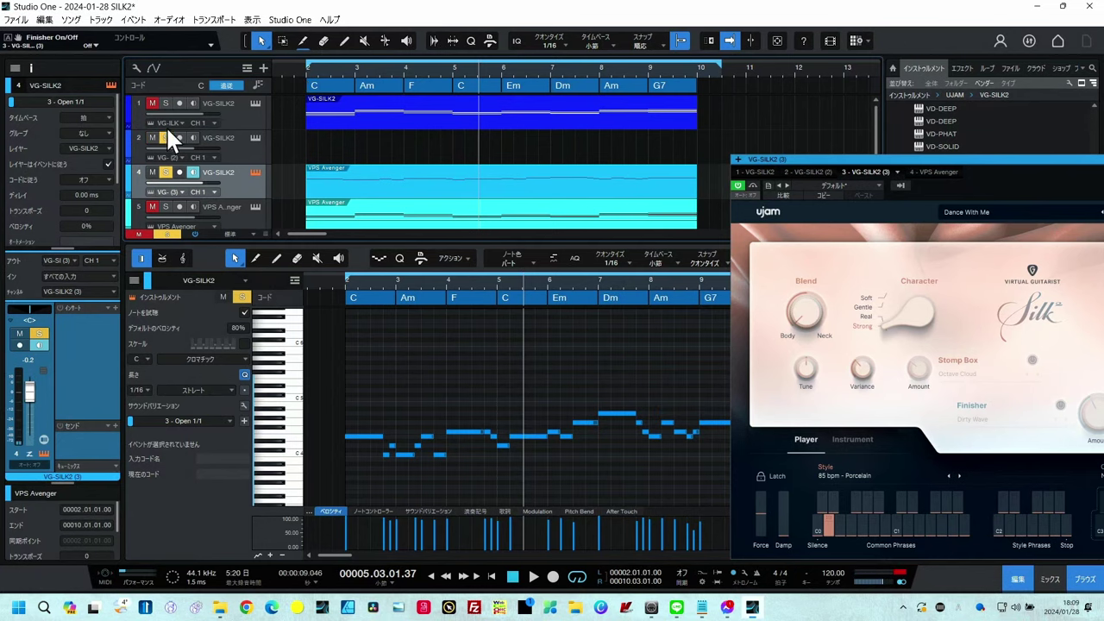
pyautogui.press('space')
# Step: Unmute and solo the VPS Avenger track and open its instrument
pyautogui.moveTo(798, 160); pyautogui.dragTo(848, 154)
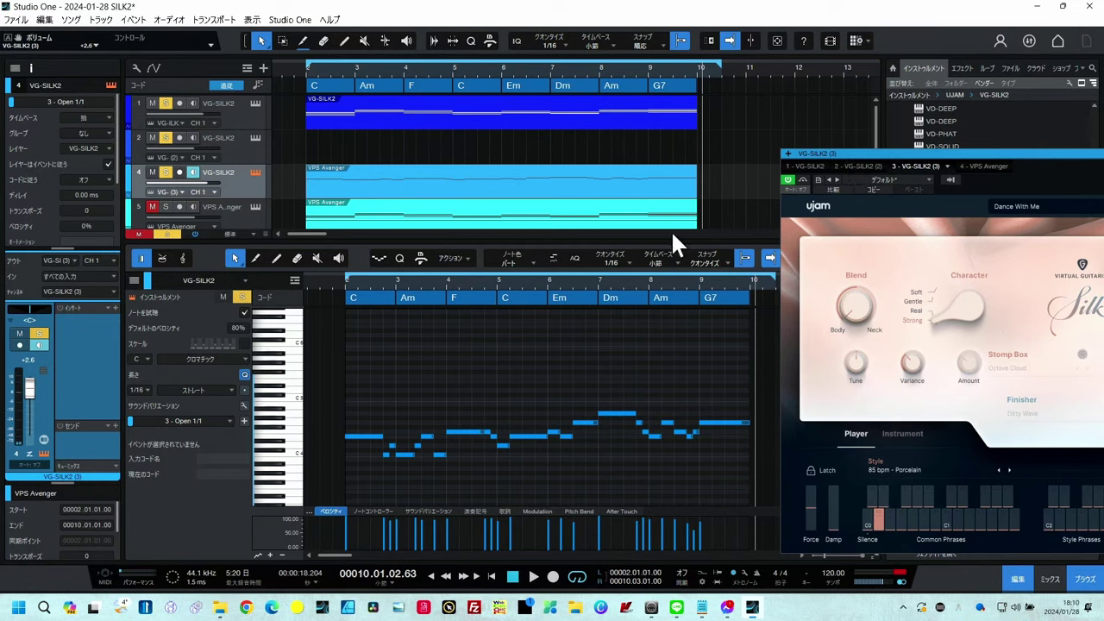
pyautogui.scroll(-1, 500, 329)
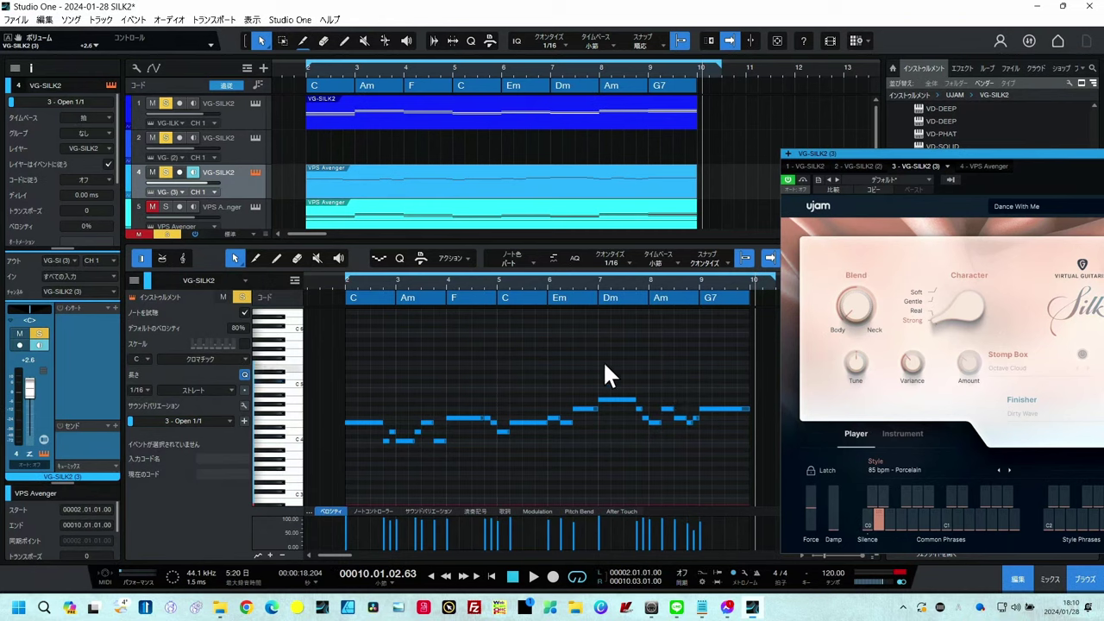
pyautogui.click(154, 209)
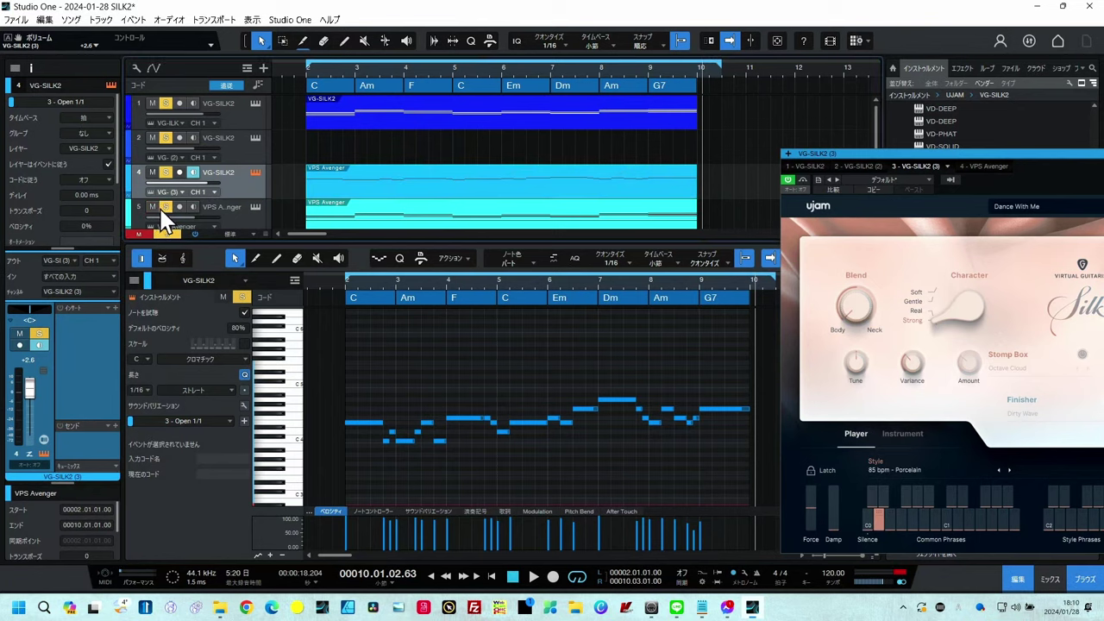
pyautogui.click(254, 207)
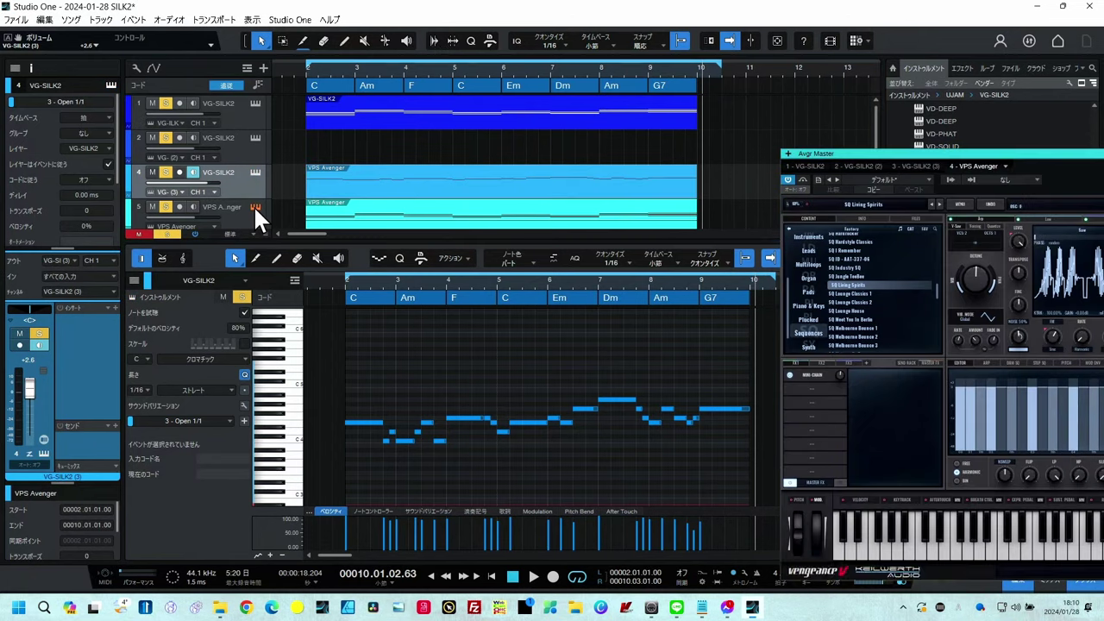
# Step: Audition the VPS Avenger preset SQ Living Spirits by playing individual notes in the lower and middle ranges of its keyboard
pyautogui.moveTo(877, 154); pyautogui.dragTo(584, 112)
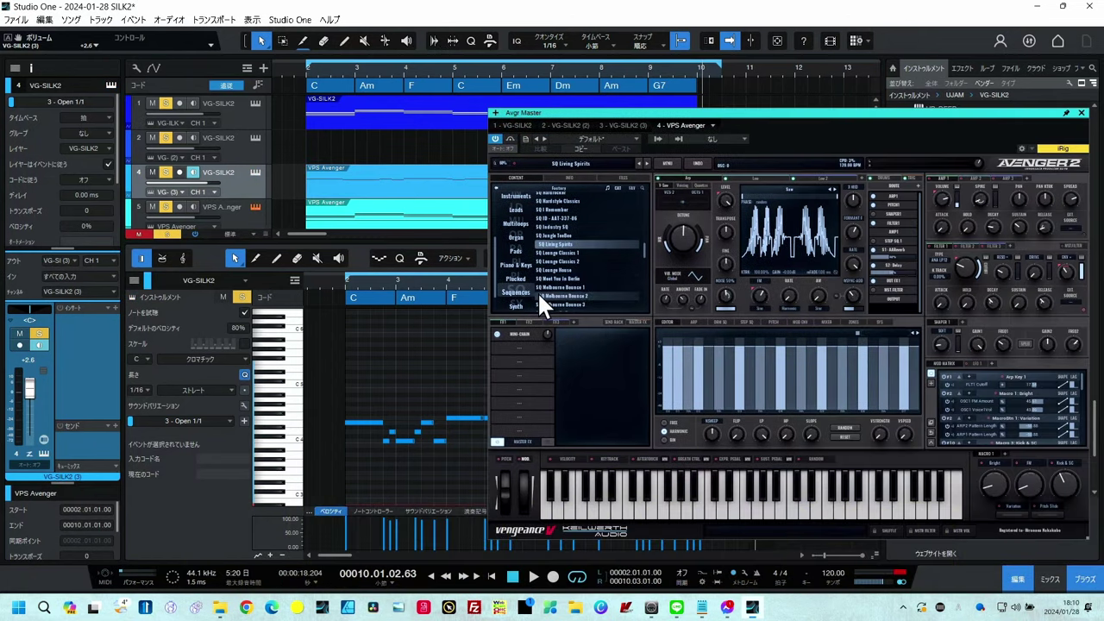
pyautogui.click(571, 245)
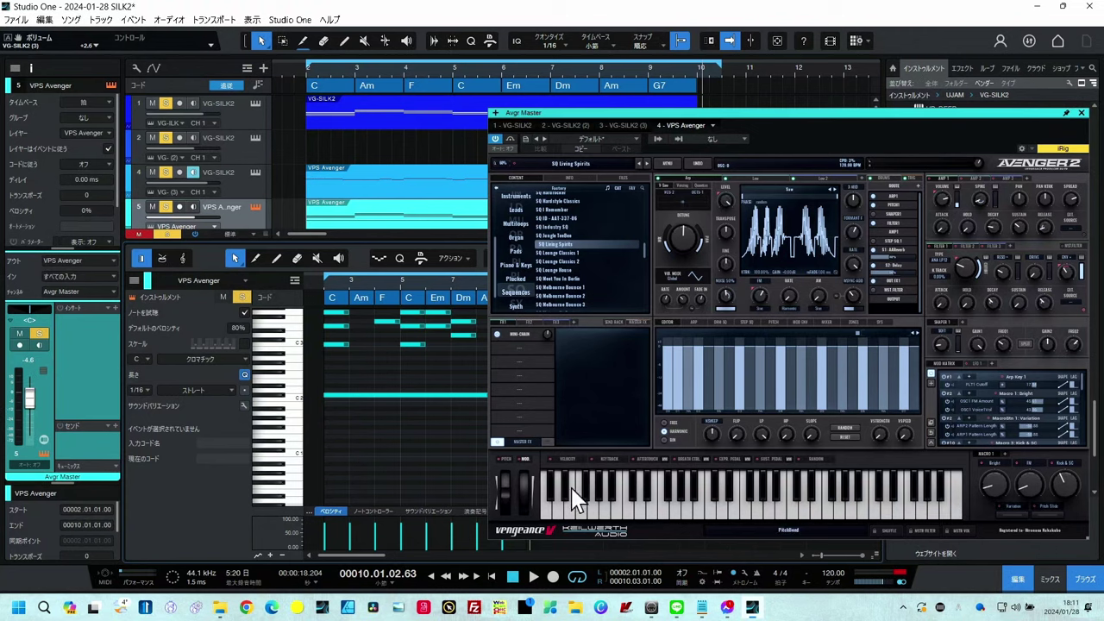
pyautogui.click(649, 511)
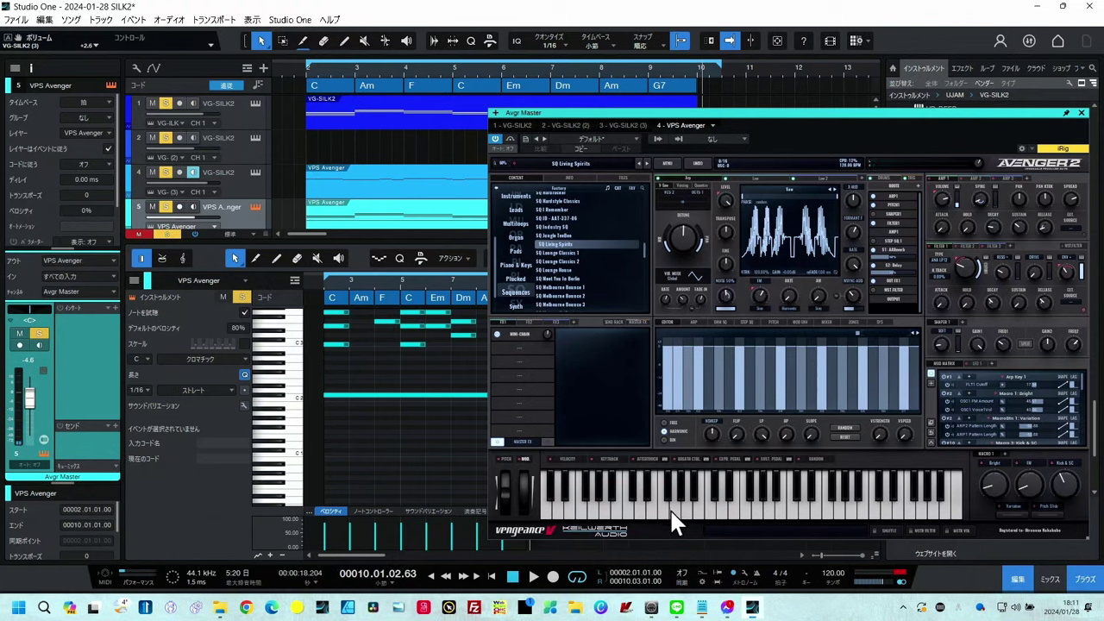
pyautogui.click(675, 509)
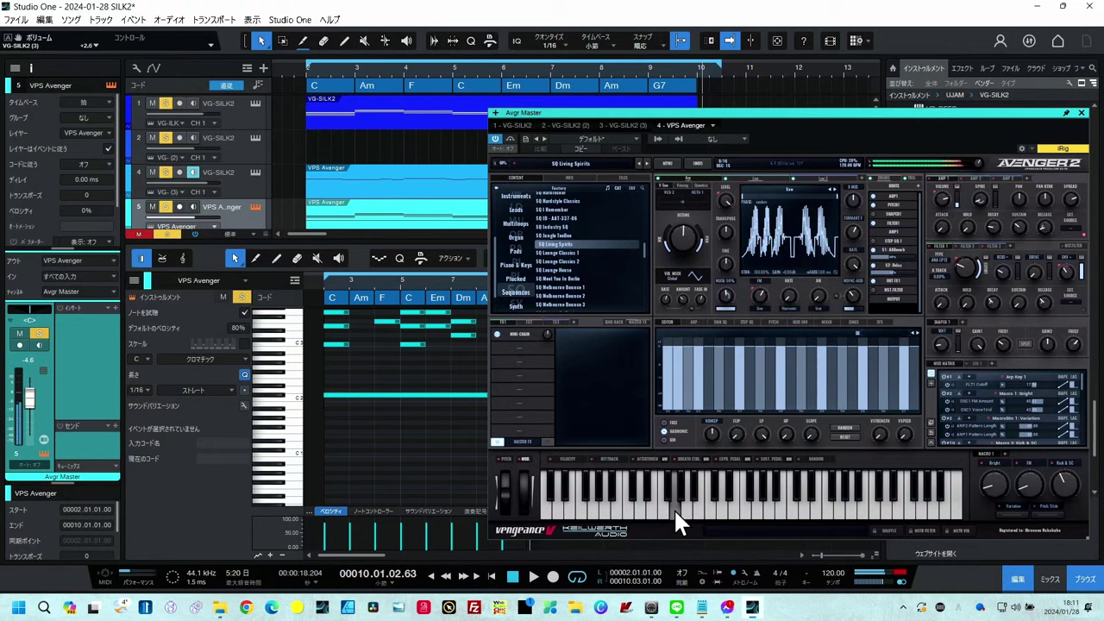
pyautogui.click(699, 509)
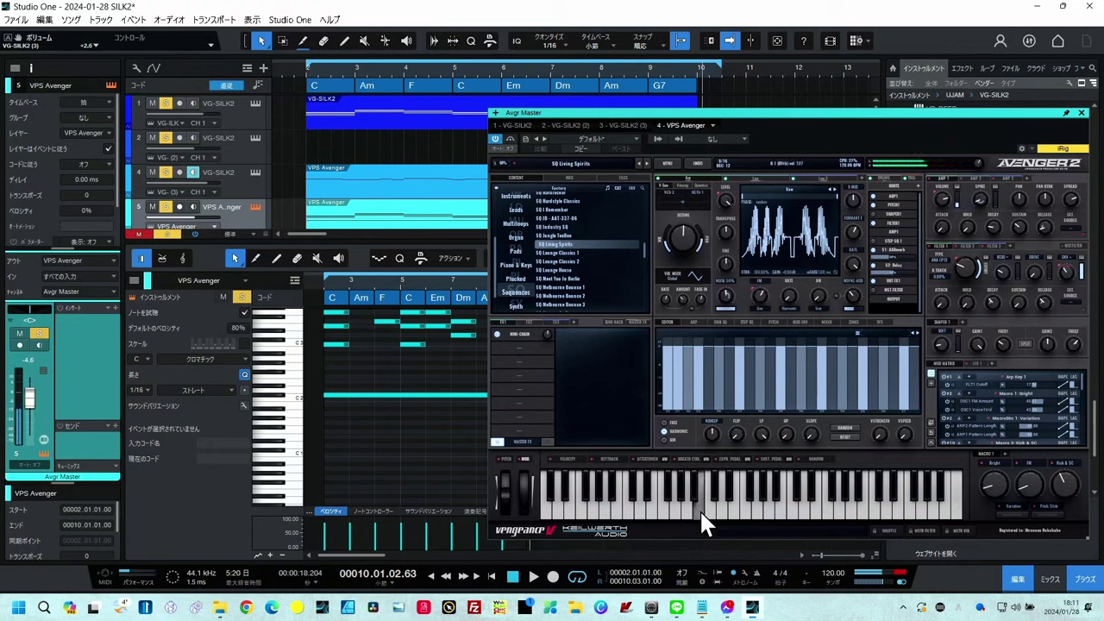
pyautogui.click(706, 509)
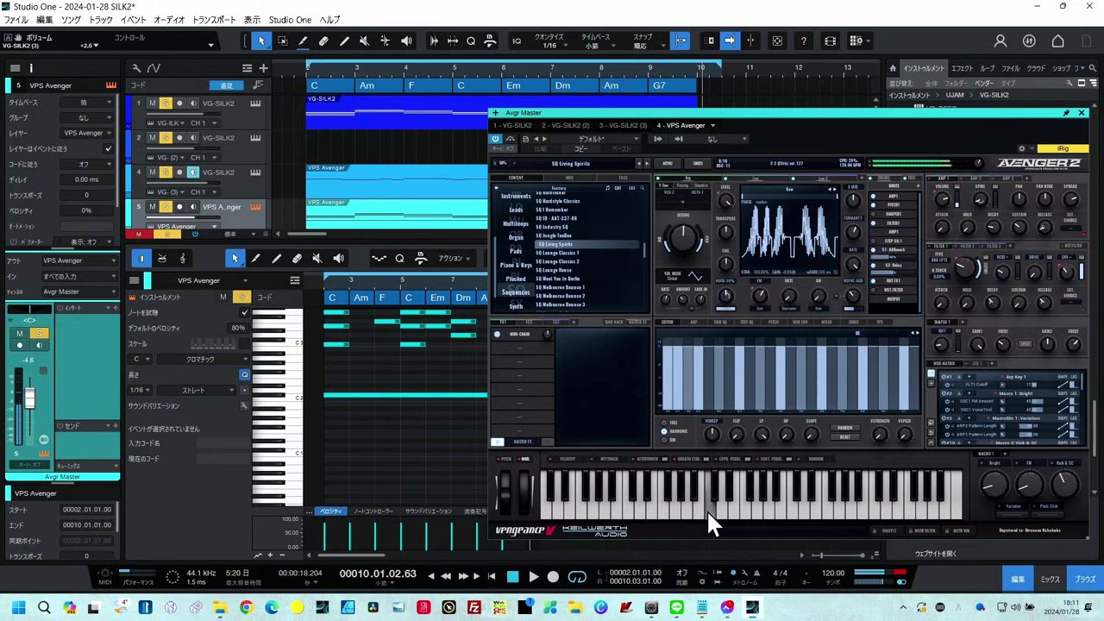
pyautogui.click(597, 506)
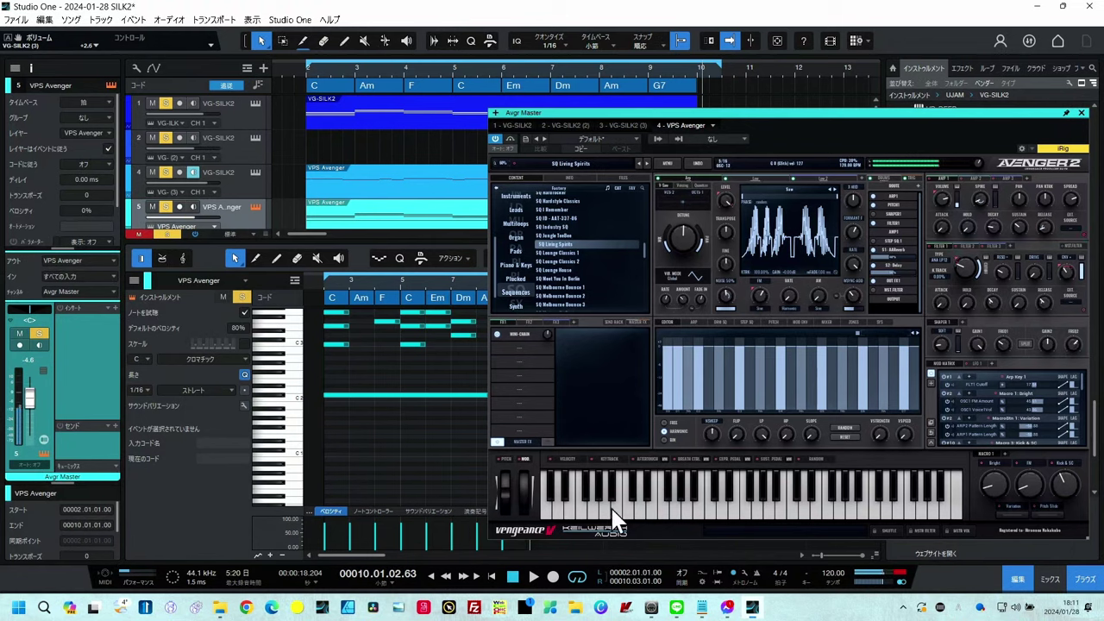
pyautogui.click(638, 507)
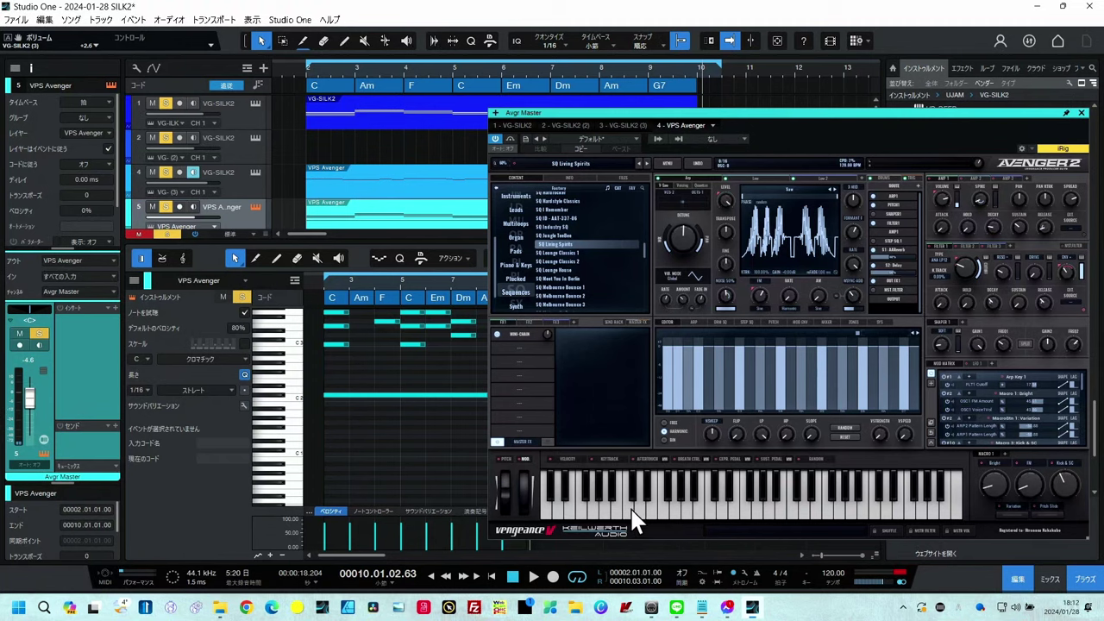
pyautogui.click(631, 511)
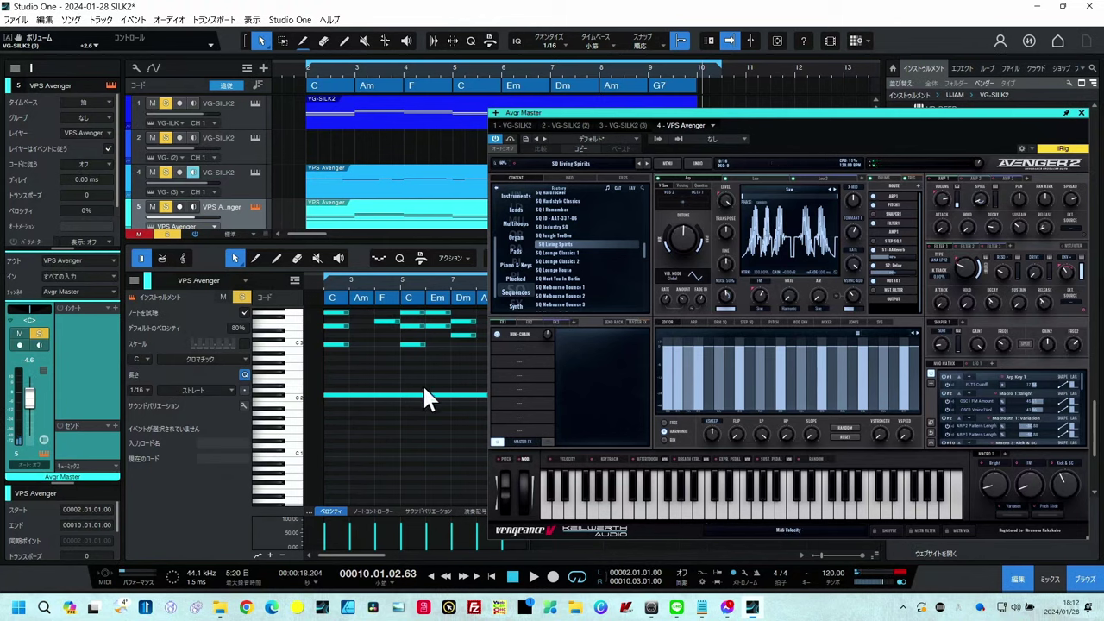
# Step: Delete the long sustained note near C2 from the VPS Avenger part and set the note editor's quantize to 1/1
pyautogui.hotkey('shift', 'f')
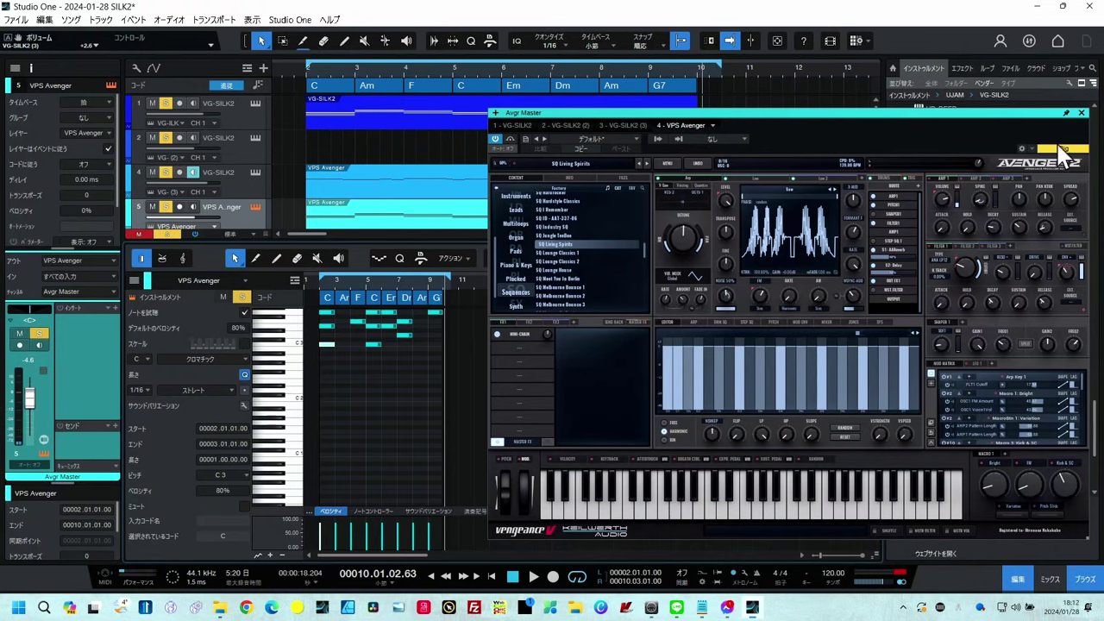
pyautogui.click(1082, 113)
pyautogui.click(610, 261)
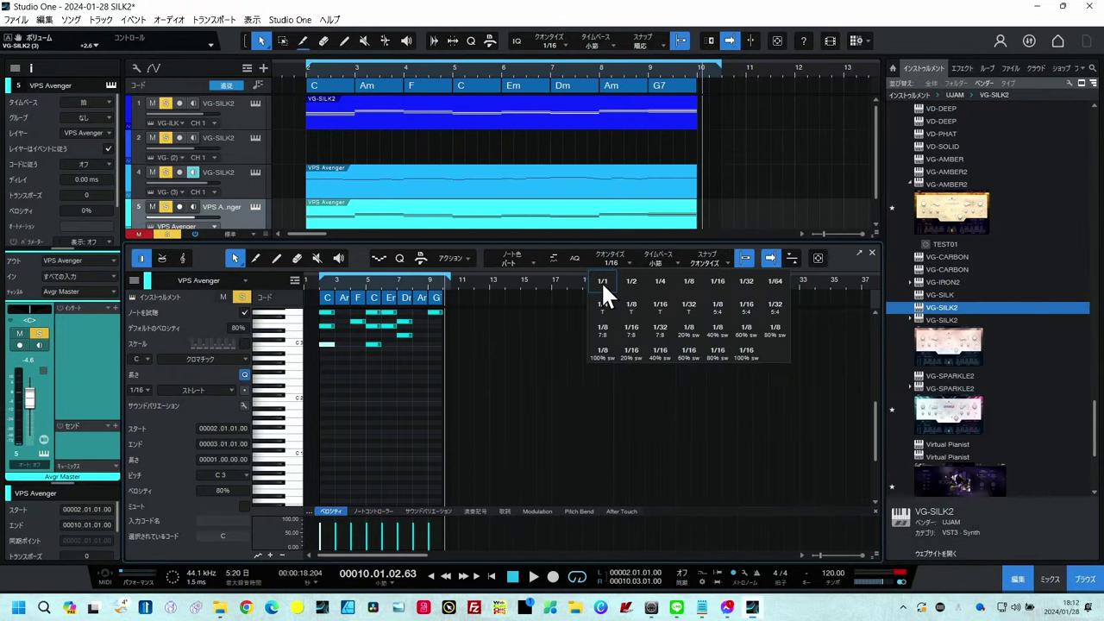
pyautogui.click(601, 281)
# Step: Draw one-bar bass root notes C1, A1, F1, C1, E1, D1, A1 and G1 across bars 2 to 9 of the VPS Avenger part
pyautogui.press('e')
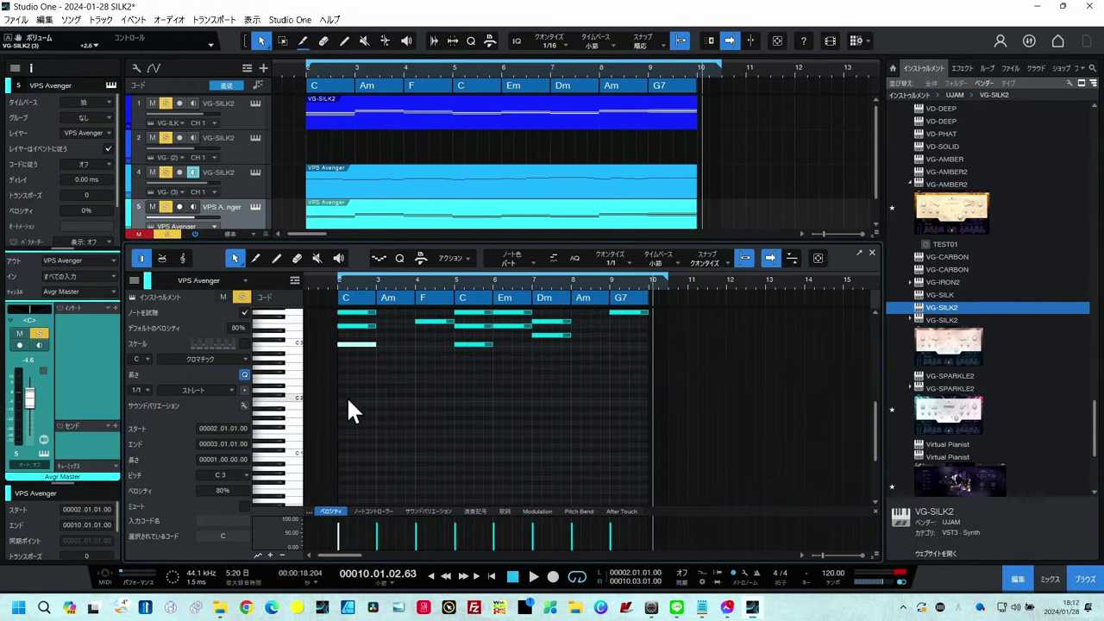
pyautogui.press('5')
pyautogui.click(340, 454)
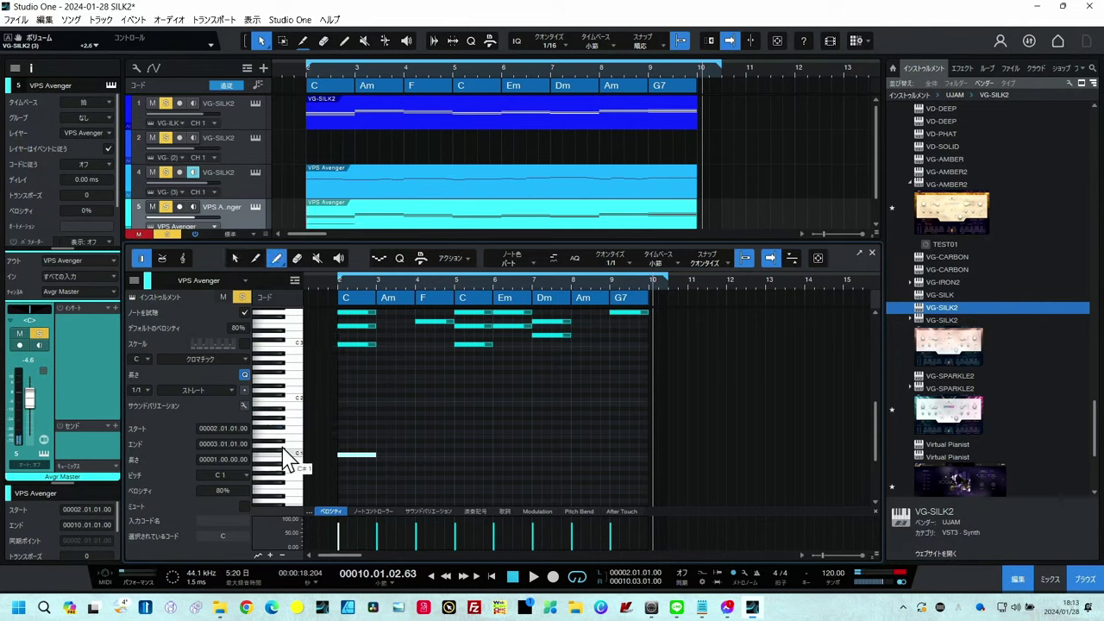
pyautogui.scroll(2, 284, 457)
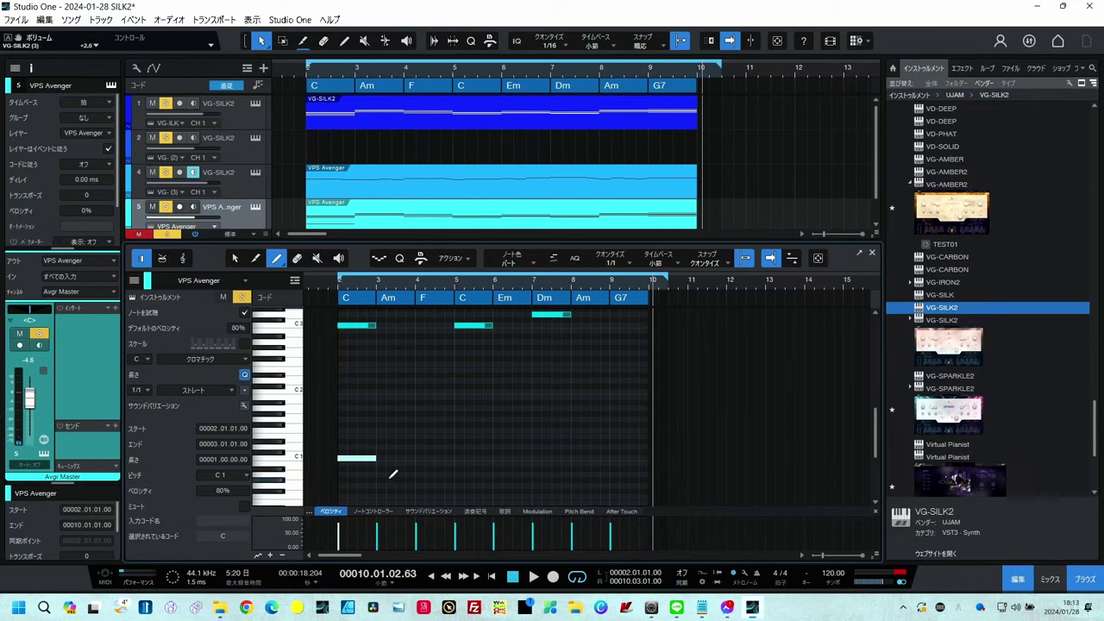
pyautogui.click(380, 408)
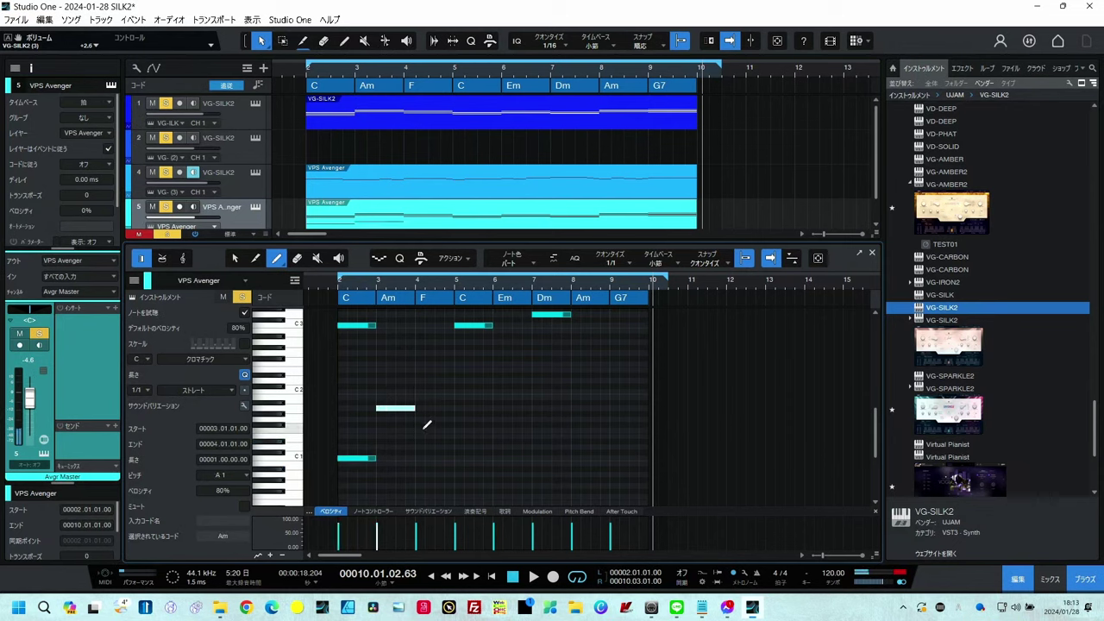
pyautogui.click(421, 431)
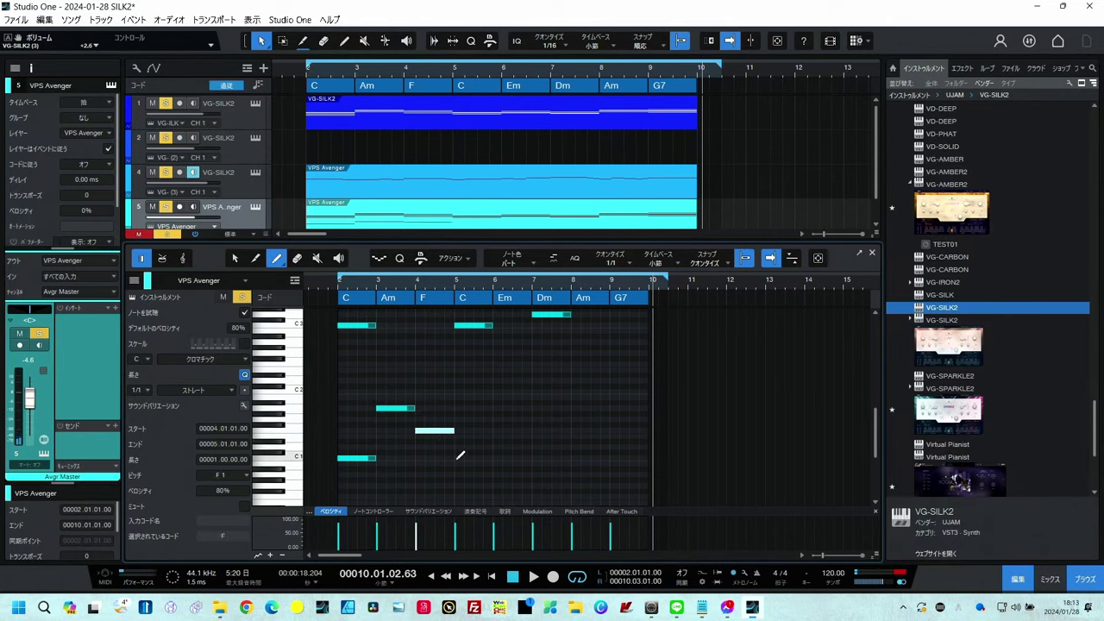
pyautogui.click(460, 457)
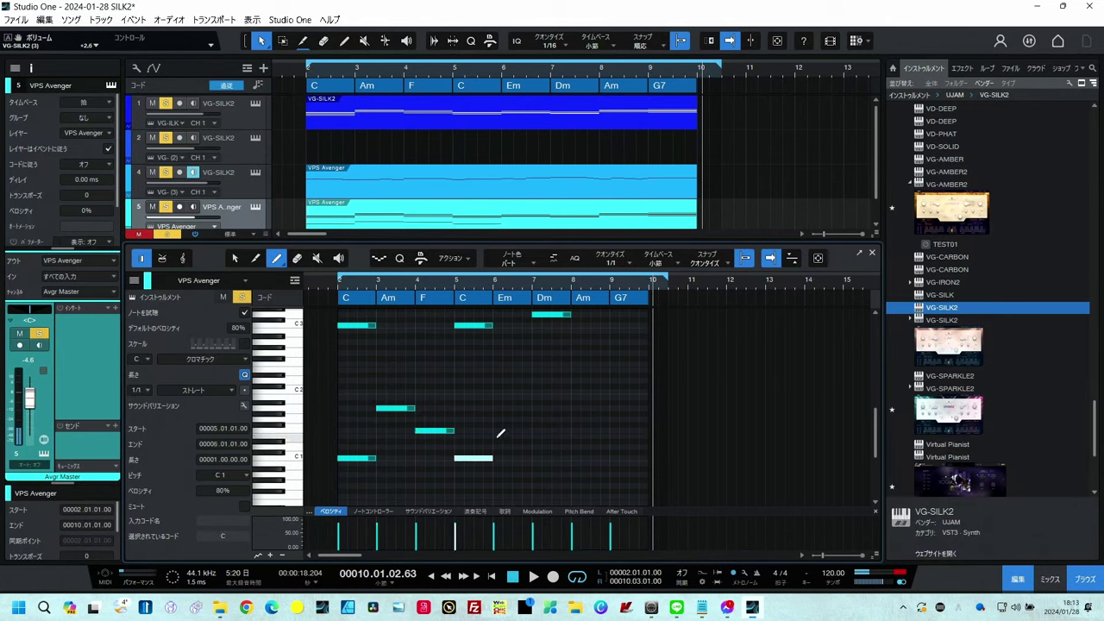
pyautogui.click(498, 436)
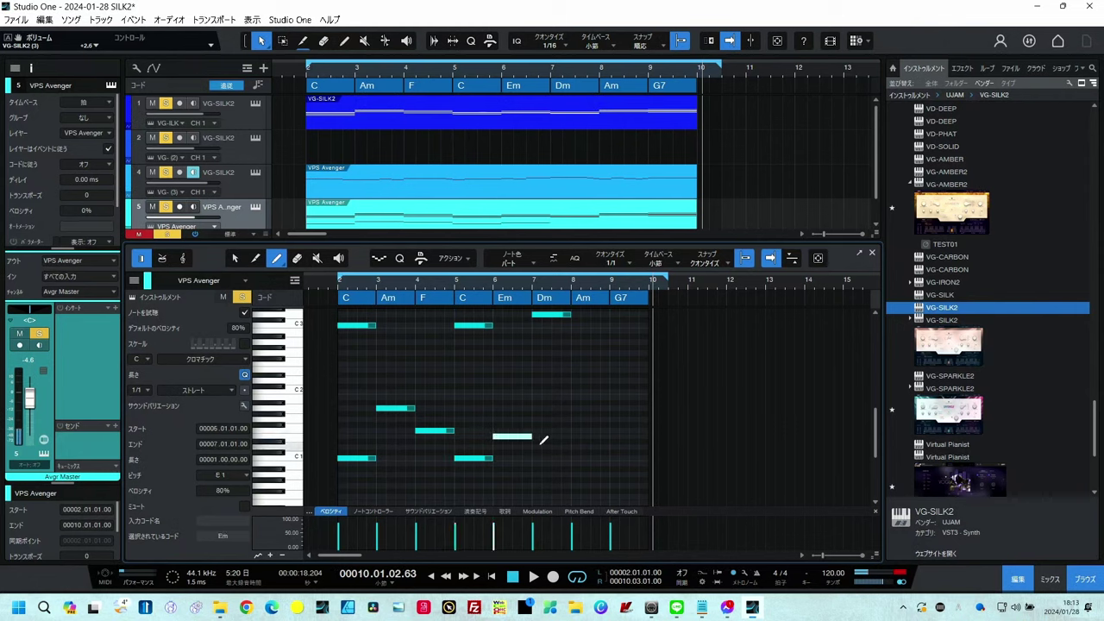
pyautogui.click(537, 447)
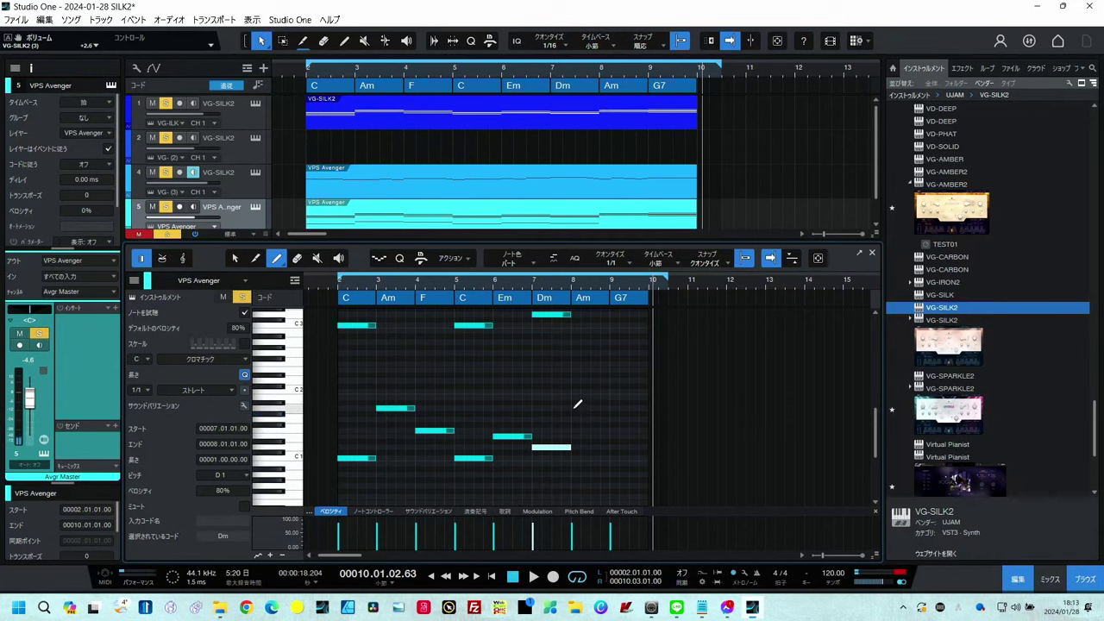
pyautogui.click(575, 408)
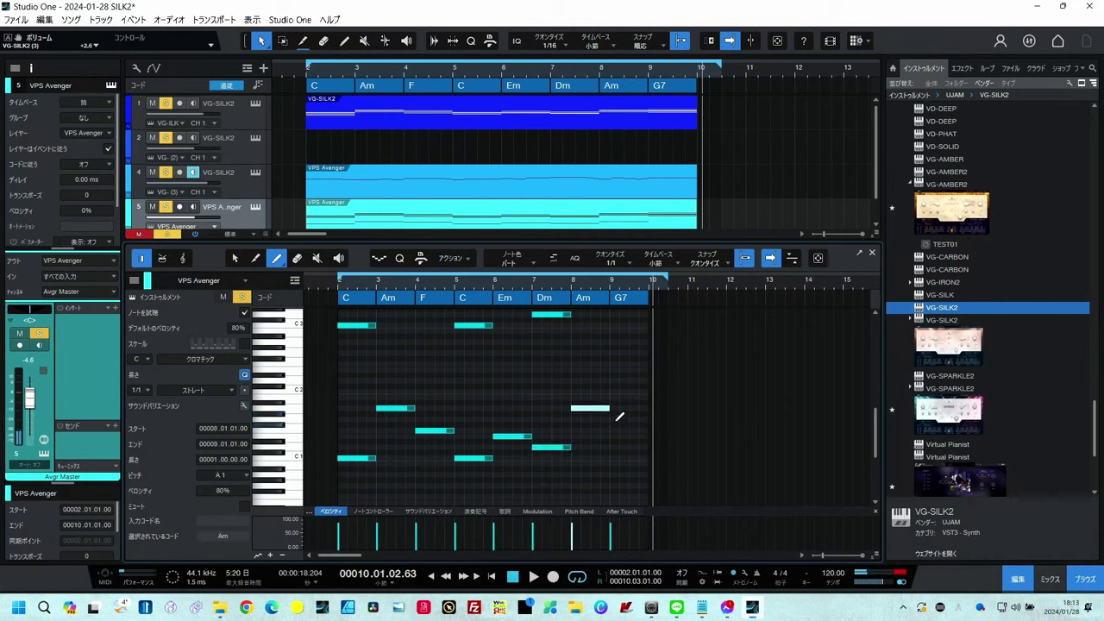
pyautogui.click(614, 419)
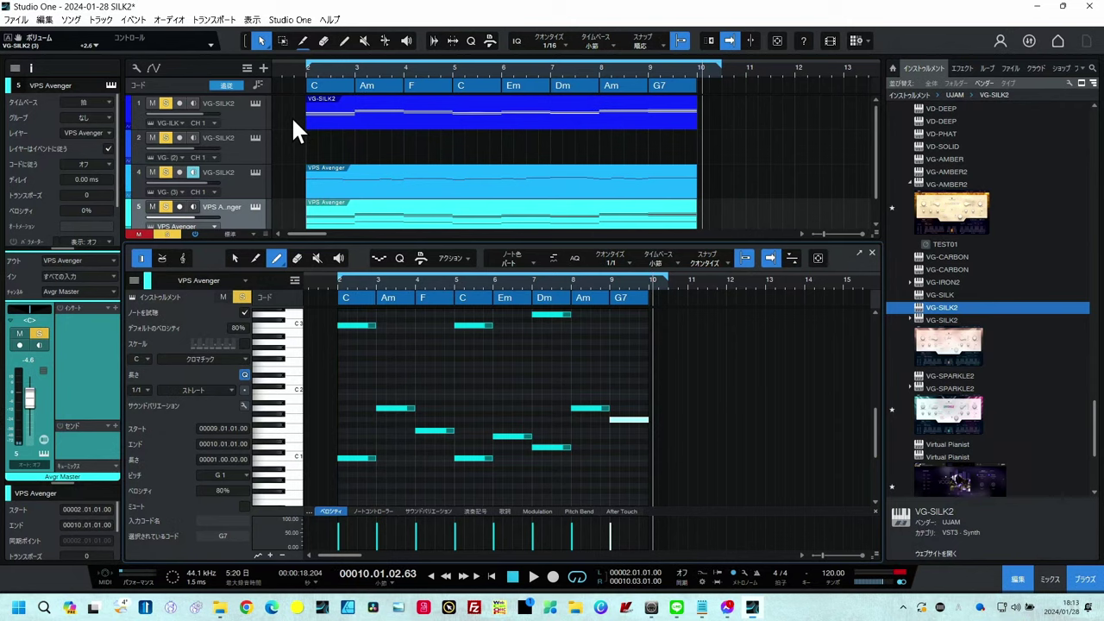
# Step: Play the arrangement and set the mixer levels to -6.9 dB for VPS Avenger and +1.5 dB for the third VG-SILK2
pyautogui.press('space')
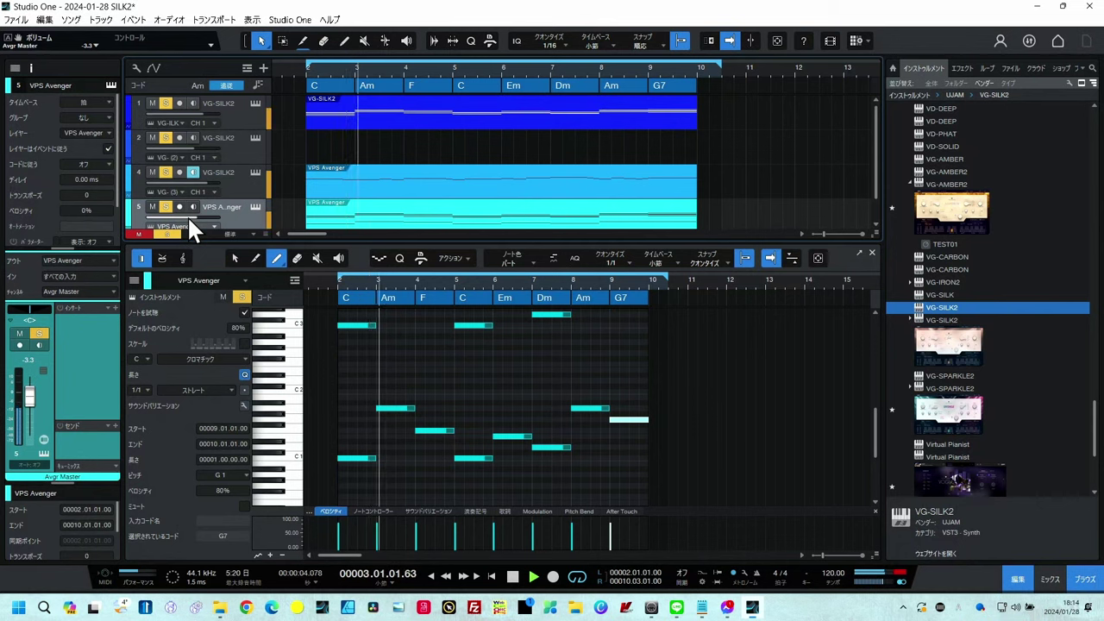
pyautogui.press('F3')
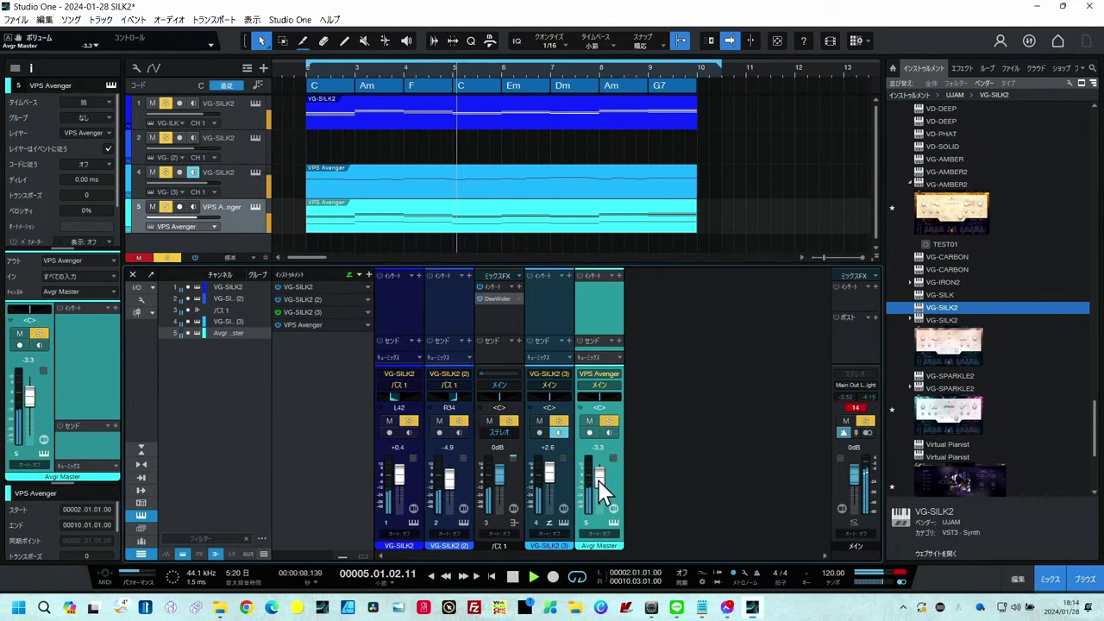
pyautogui.moveTo(595, 482); pyautogui.dragTo(598, 488)
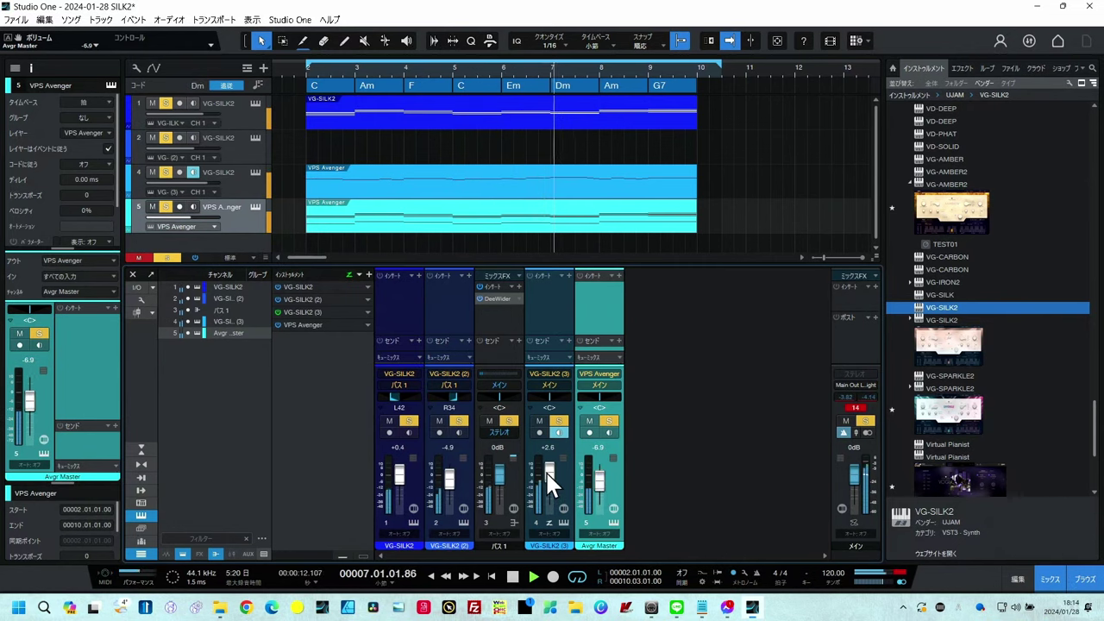
pyautogui.moveTo(545, 470); pyautogui.dragTo(545, 471)
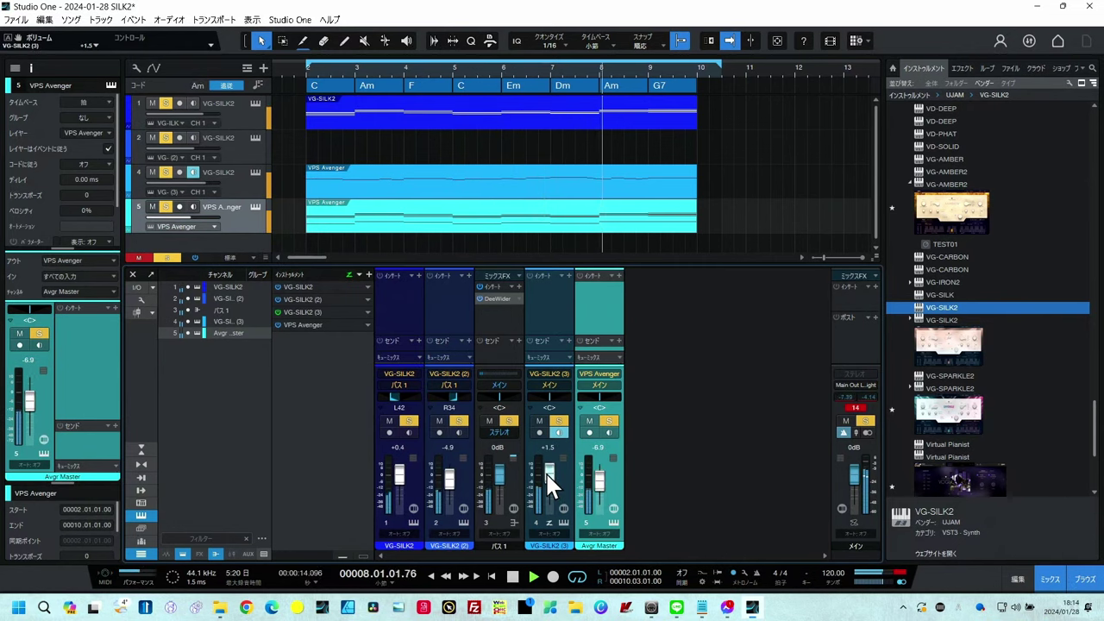